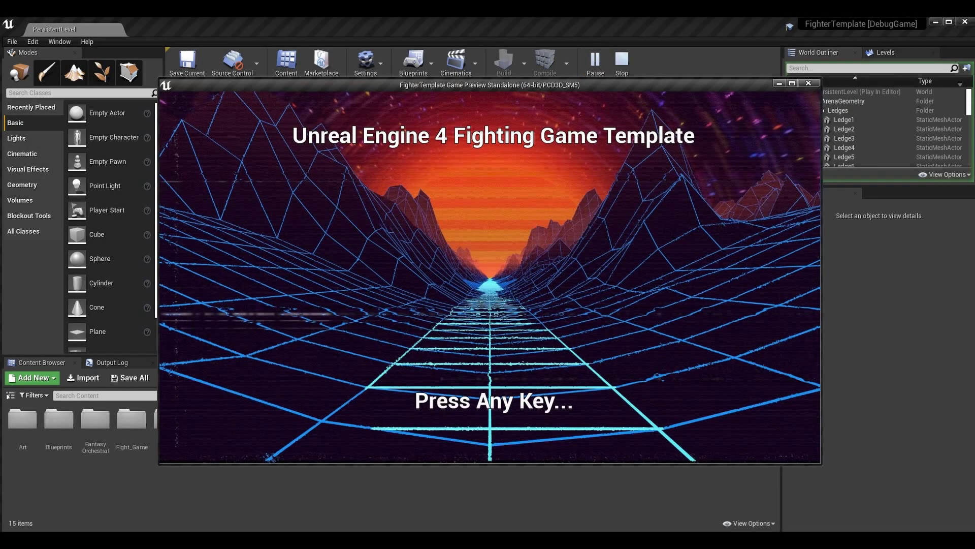
- Go from the title screen into Arcade, pick a character and the village stage, and start a Mutant-versus-Mutant fight
key(Return)
key(Return)
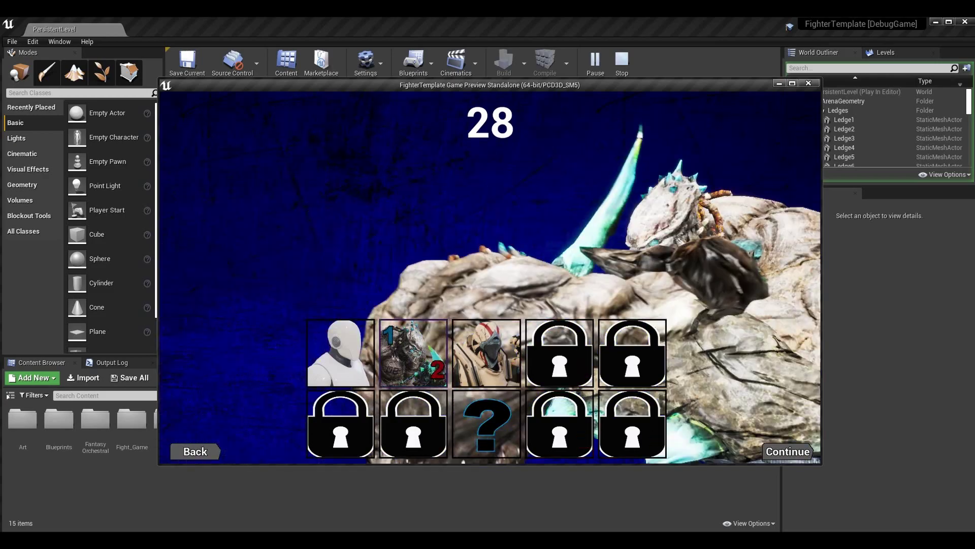
key(Return)
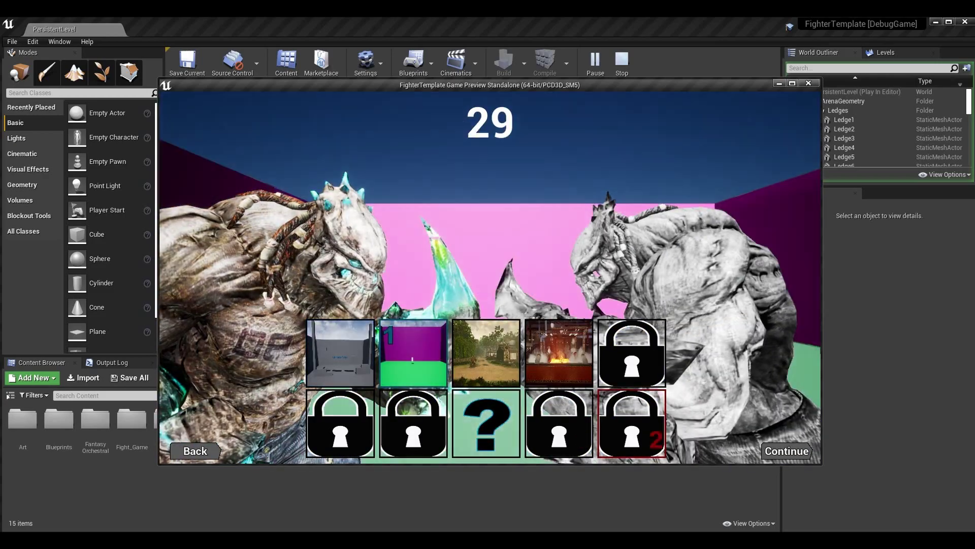
key(Right)
key(Return)
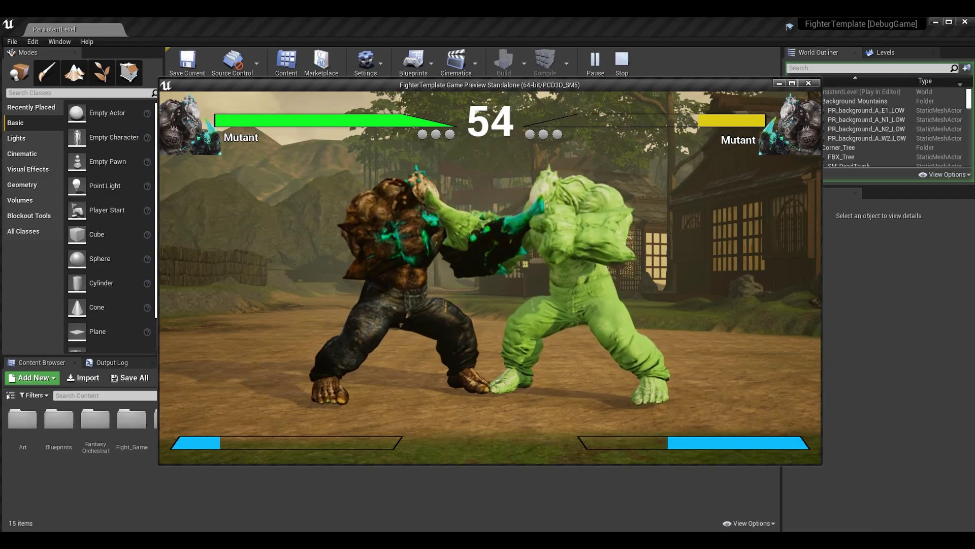
- Stop the standalone game preview with Esc, returning to the empty PersistentLevel
key(Escape)
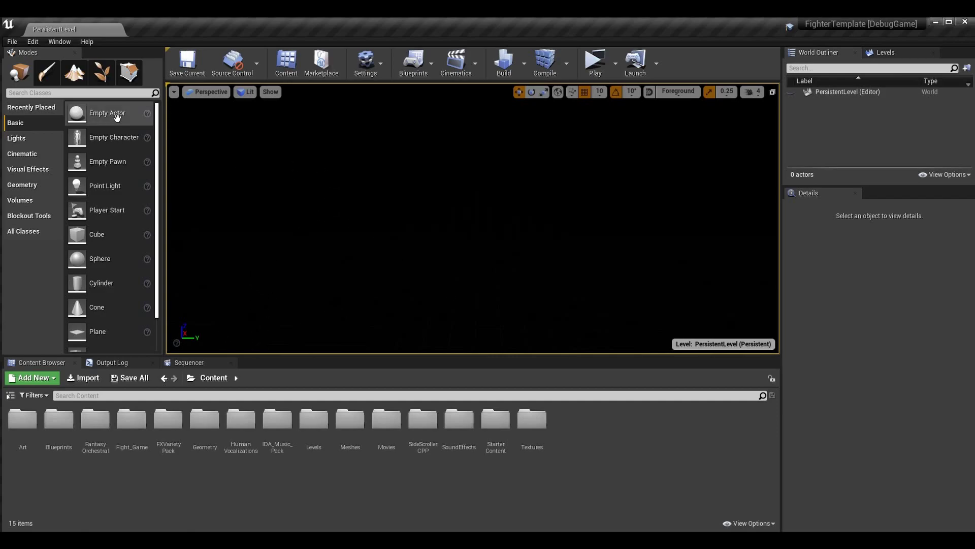
- Open Project Settings, look over the Project Version value, then switch to the Movies page
click(32, 41)
click(75, 192)
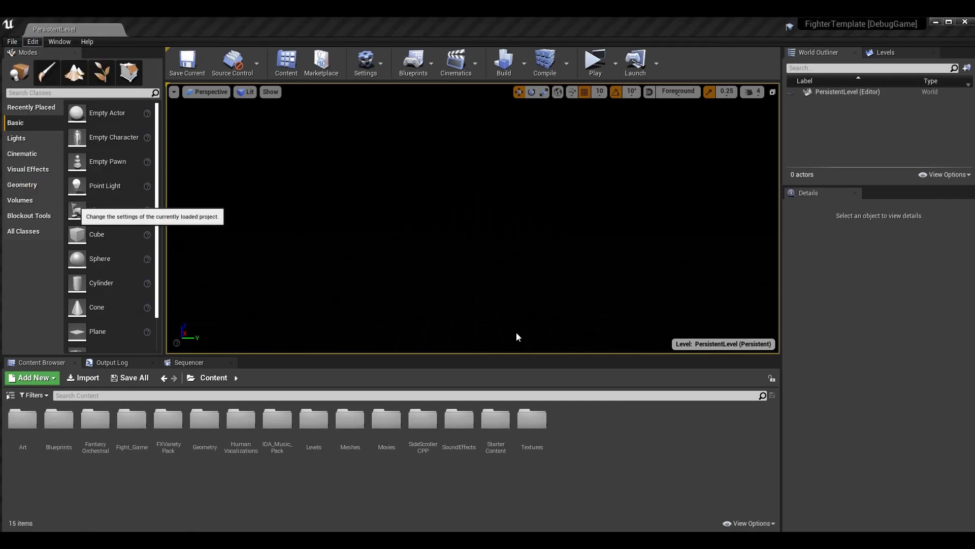
scroll(440, 296, down, 5)
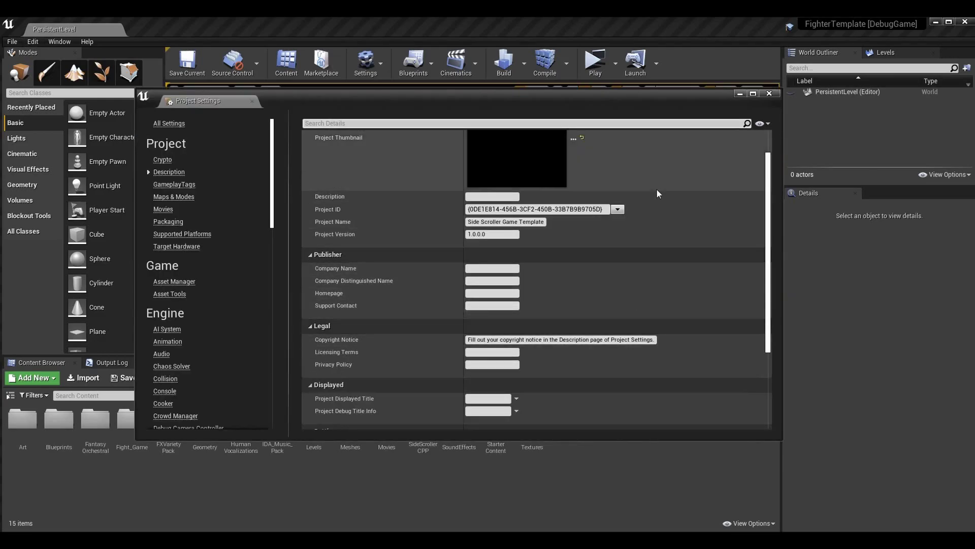
click(493, 234)
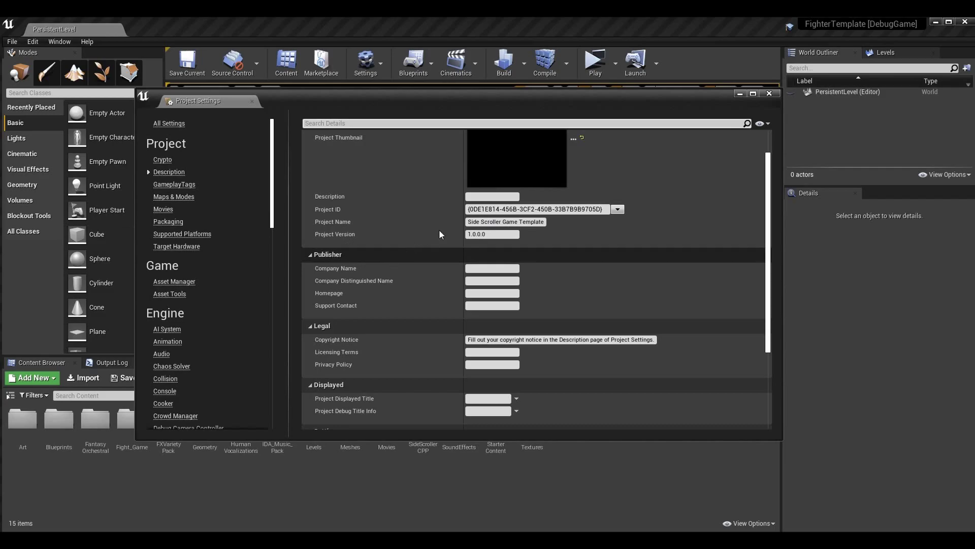
double_click(490, 234)
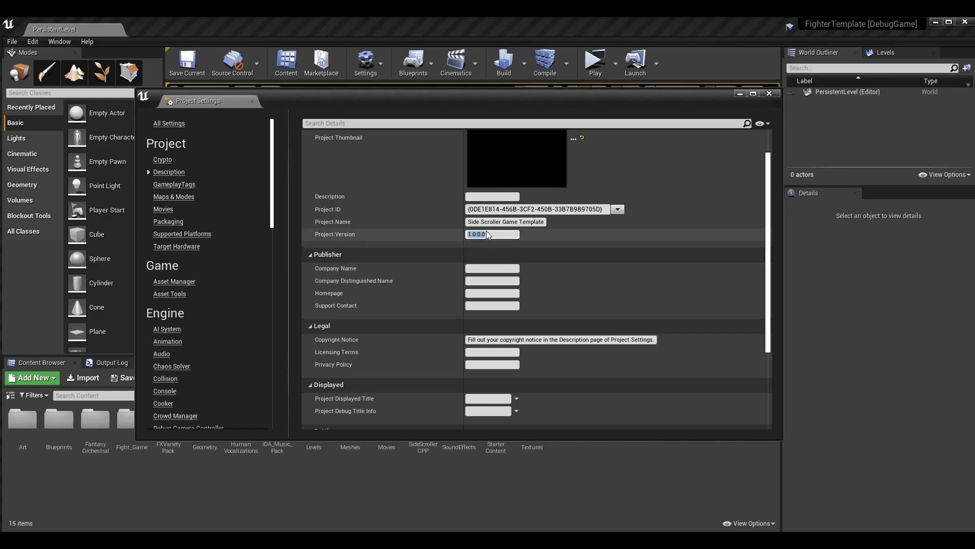
scroll(508, 238, down, 4)
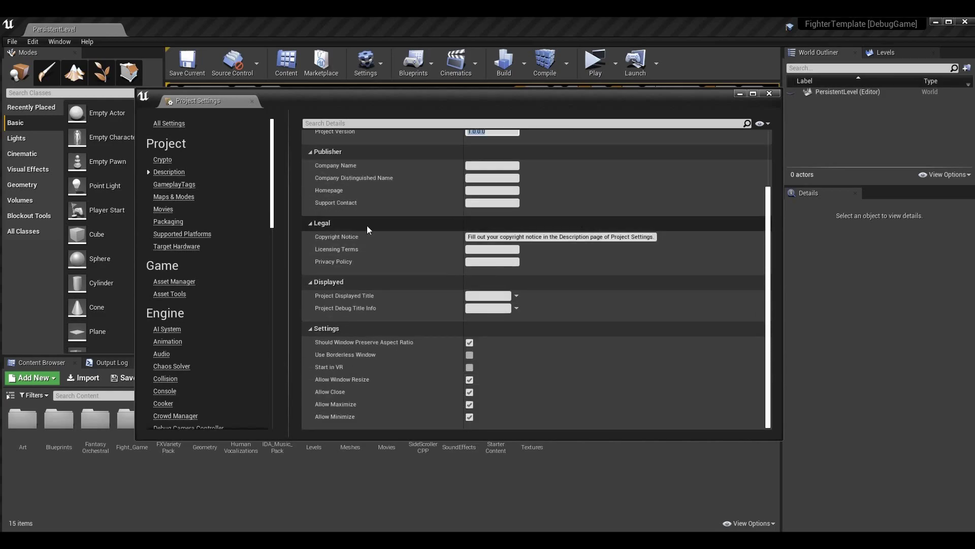
click(163, 209)
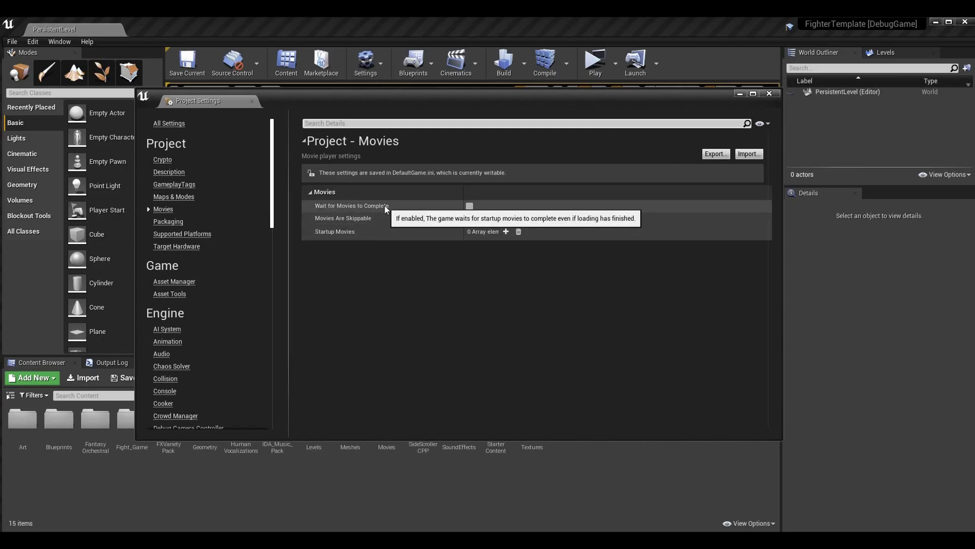
- Read the tooltip for the unchecked Wait for Movies to Complete option
mouse_move(386, 205)
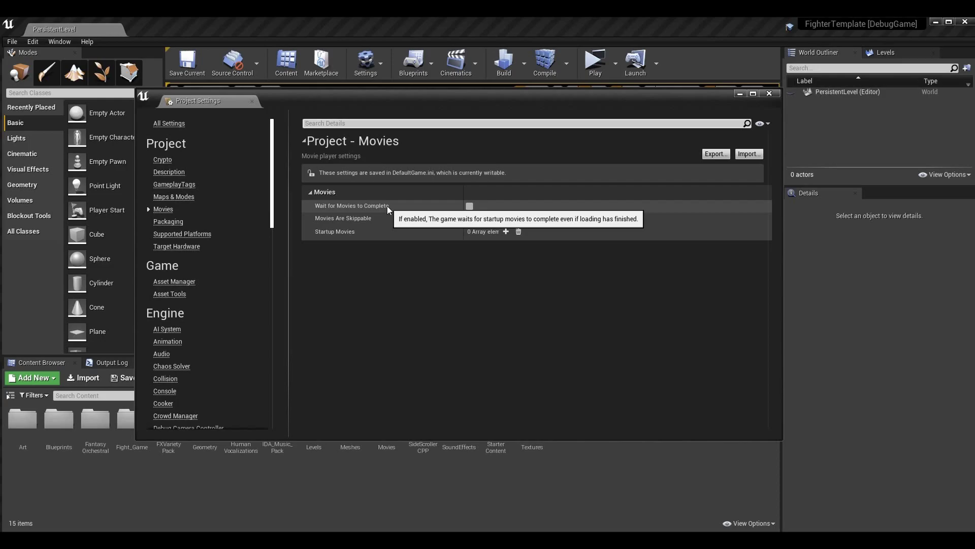
- Close Project Settings, launch the standalone game preview, then stop it with Esc
click(769, 93)
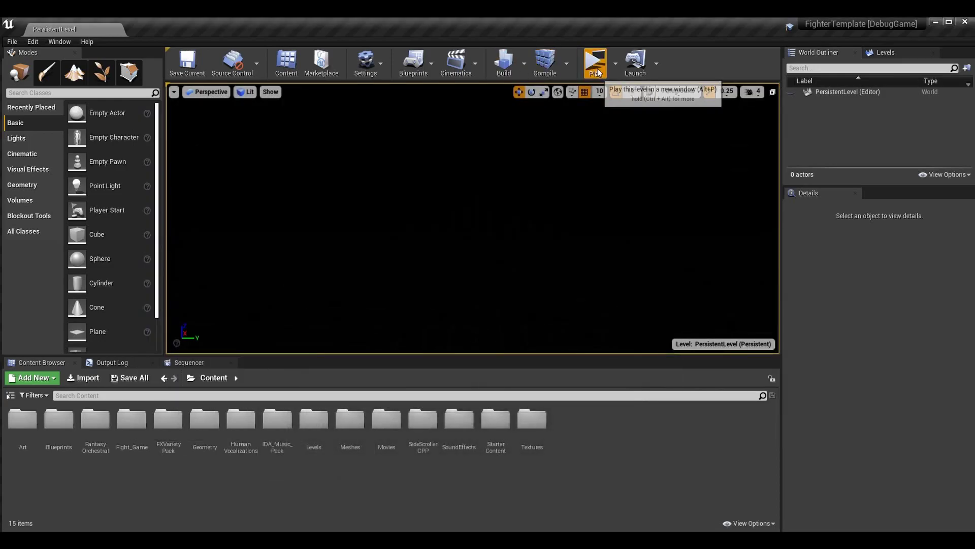
click(598, 73)
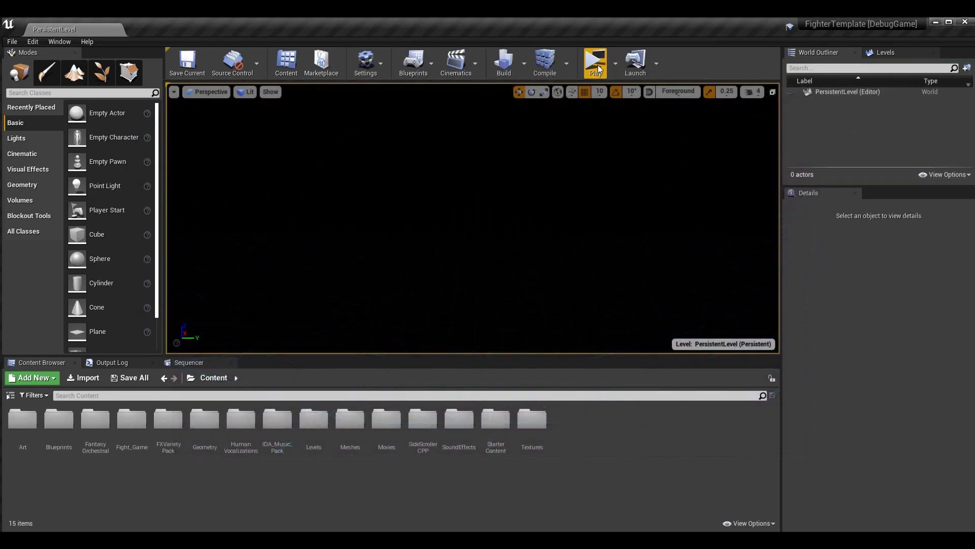
click(593, 66)
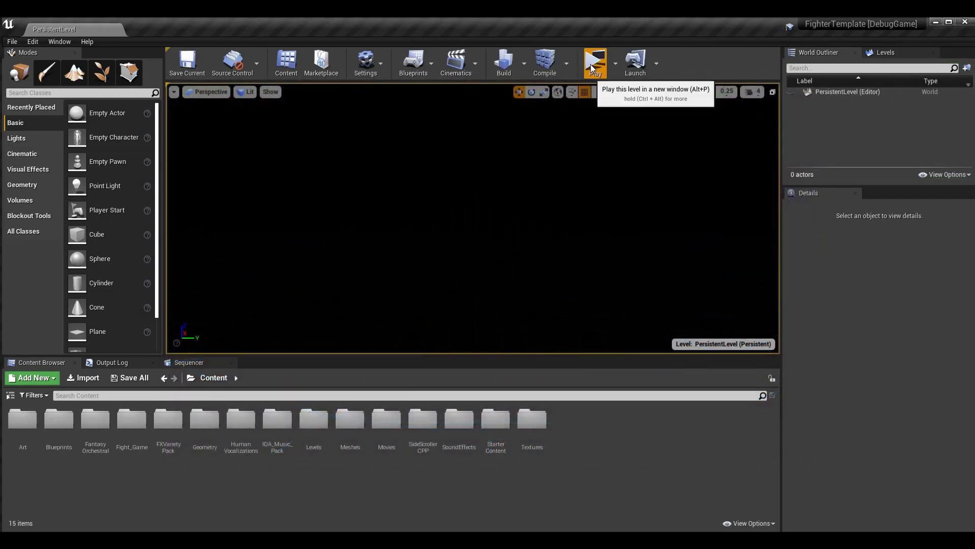
click(592, 66)
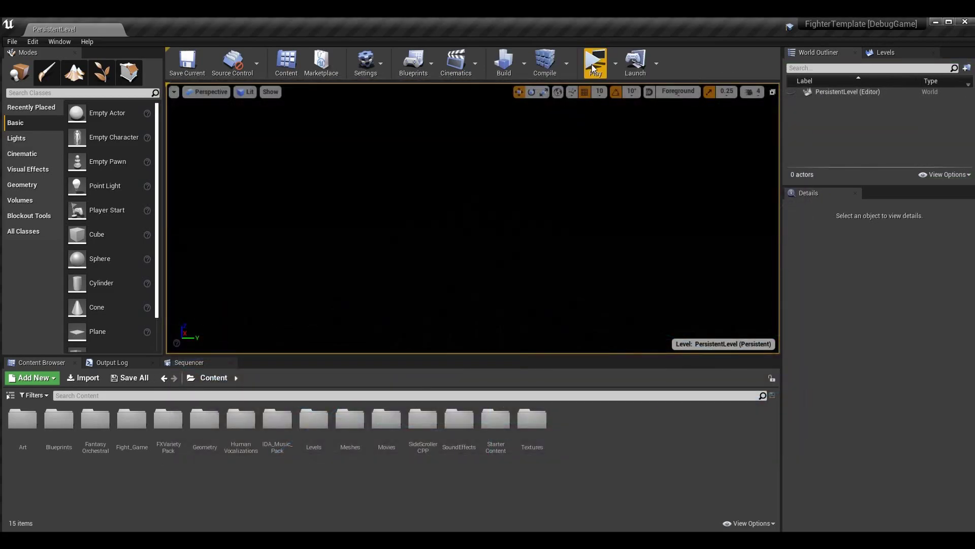
click(593, 66)
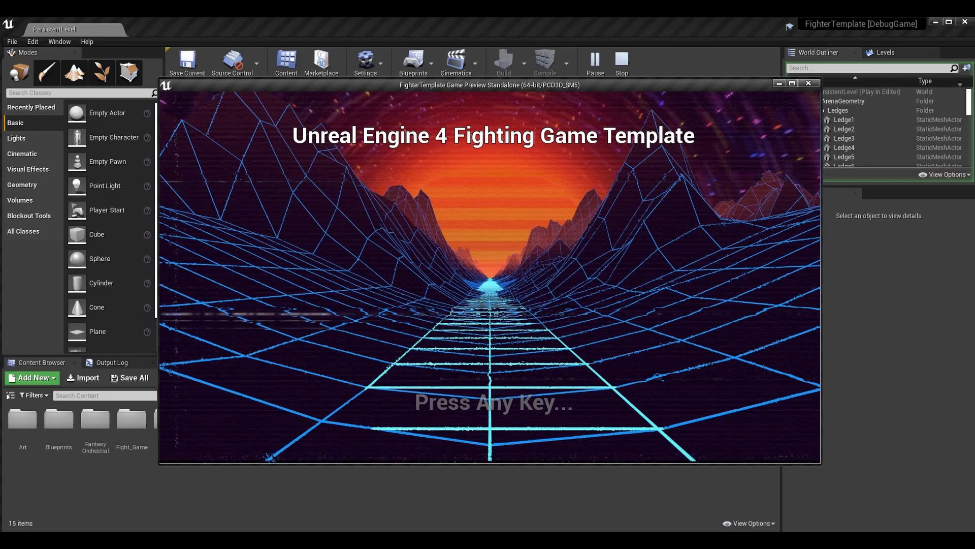
key(Escape)
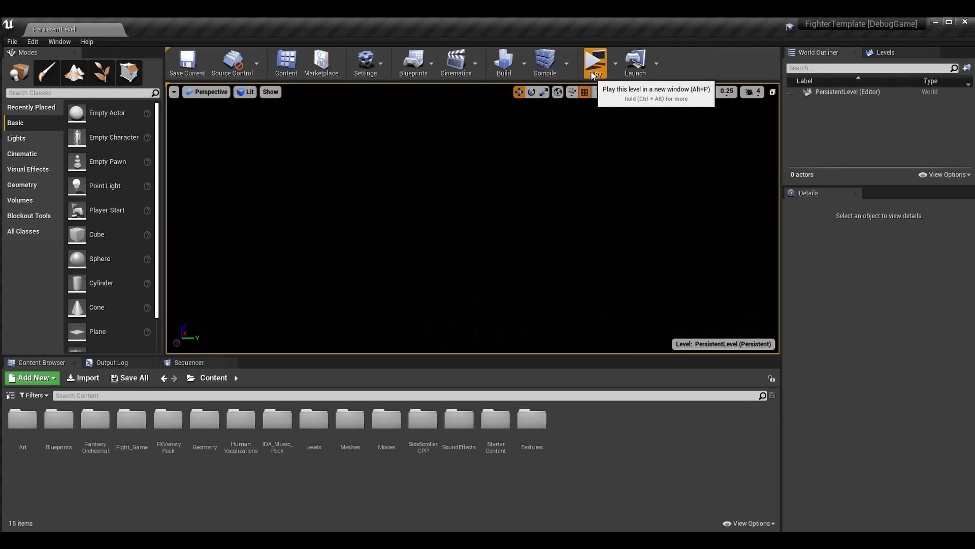
- Relaunch and close the preview twice more to check what appears at startup
click(593, 74)
key(Escape)
click(605, 67)
key(Escape)
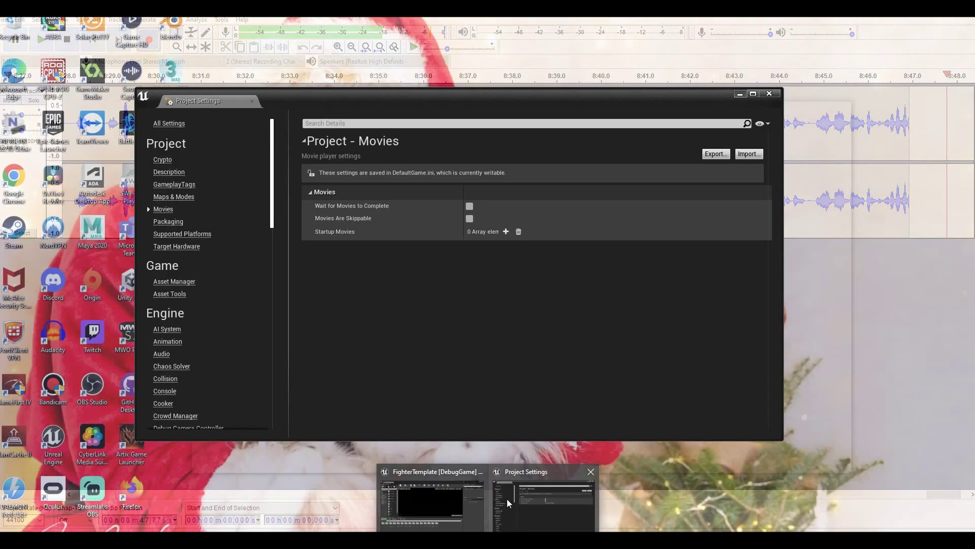
click(506, 497)
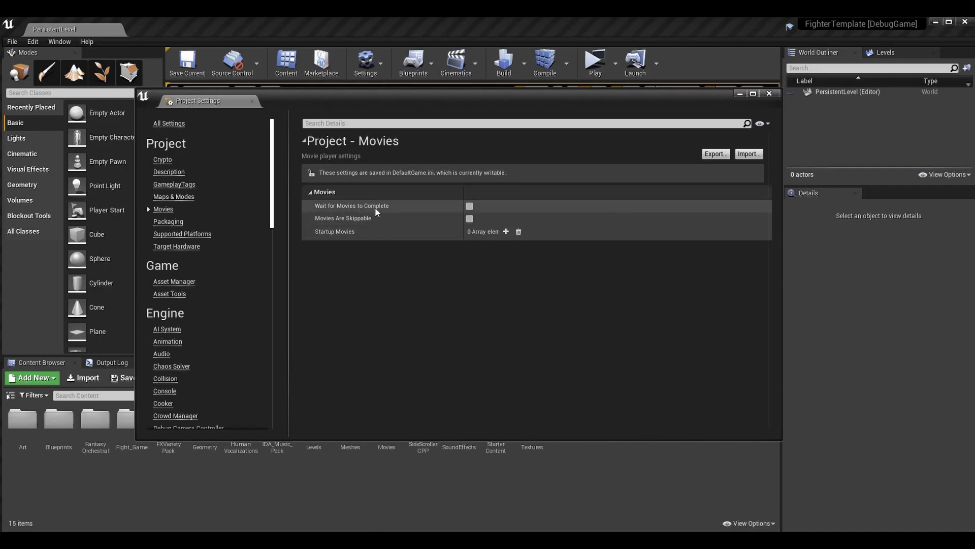
mouse_move(366, 206)
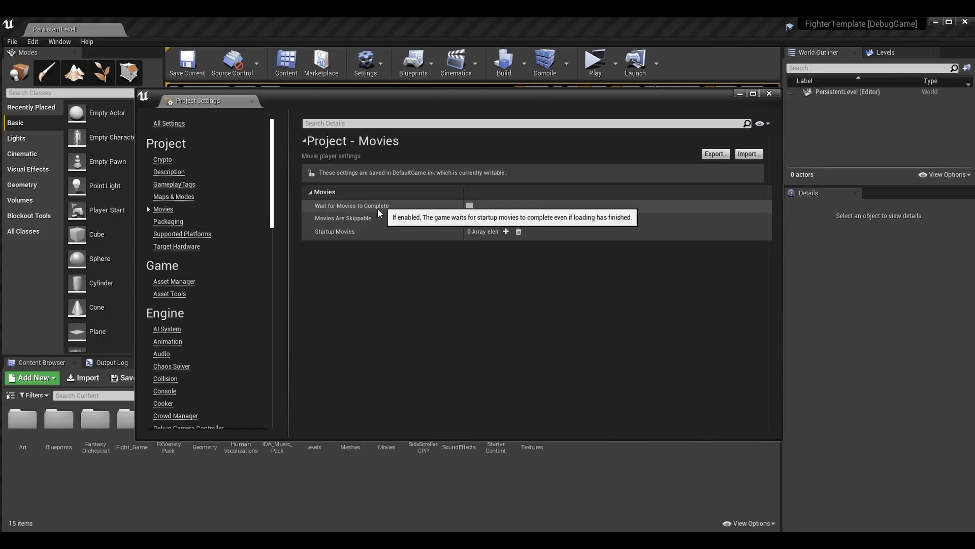
mouse_move(340, 221)
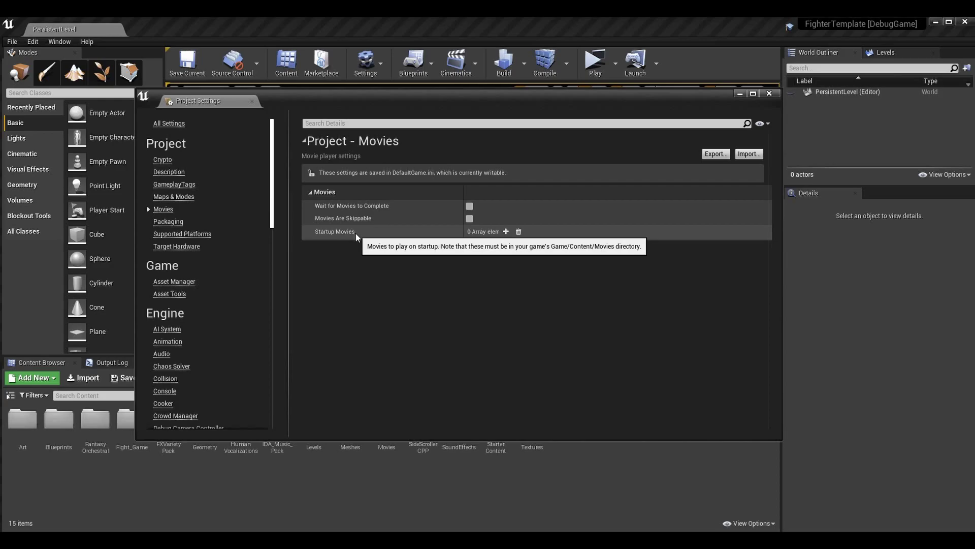
- Add a new Startup Movies entry and open a file picker for it
click(506, 231)
click(509, 248)
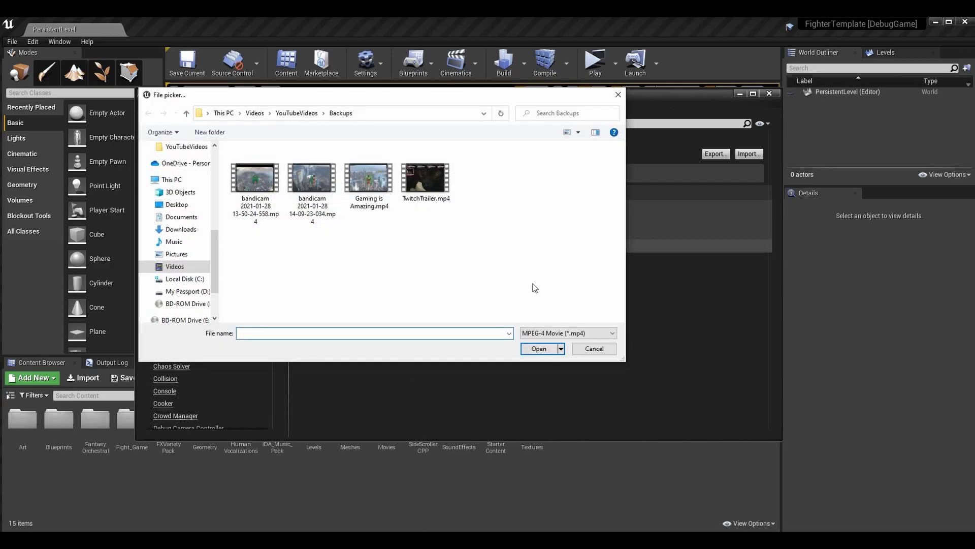
drag(544, 97, 584, 310)
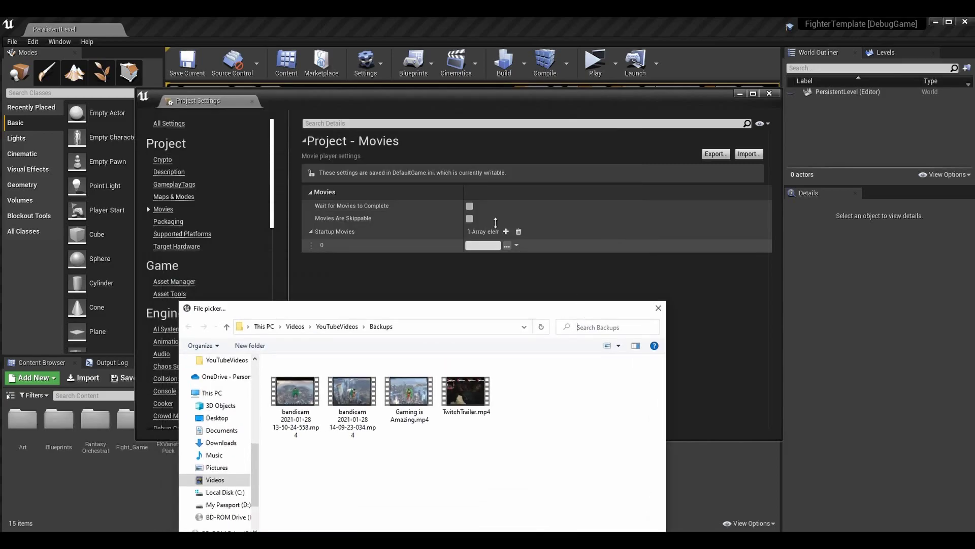
click(599, 327)
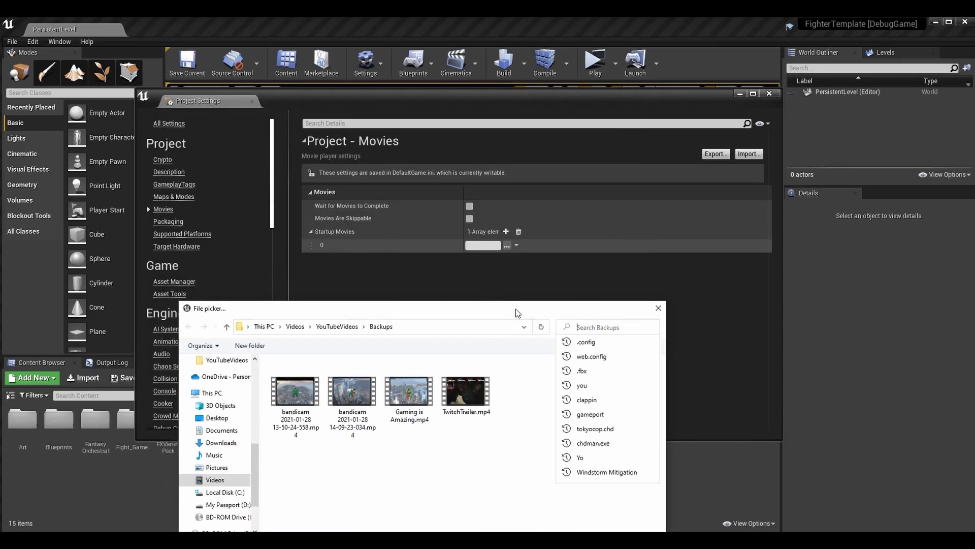
drag(516, 309, 567, 274)
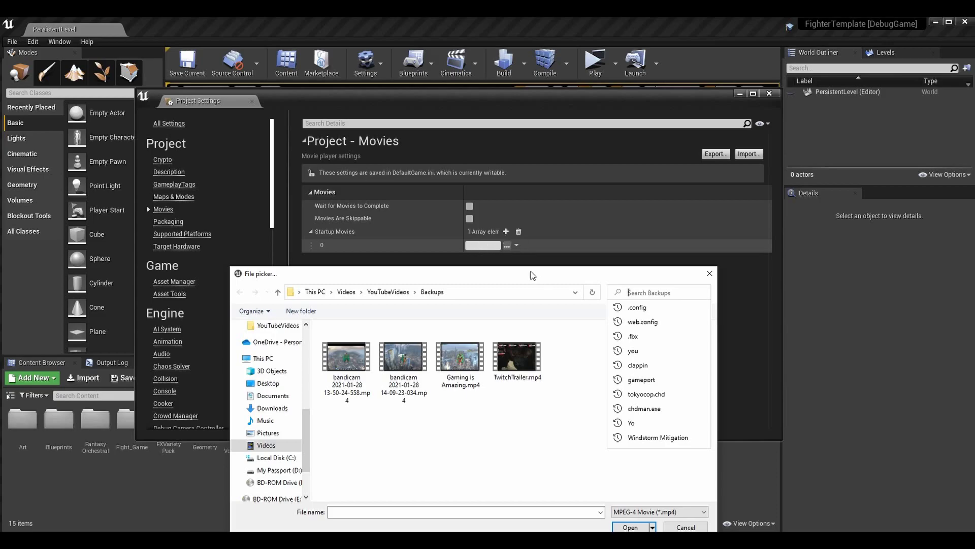
drag(532, 275, 577, 147)
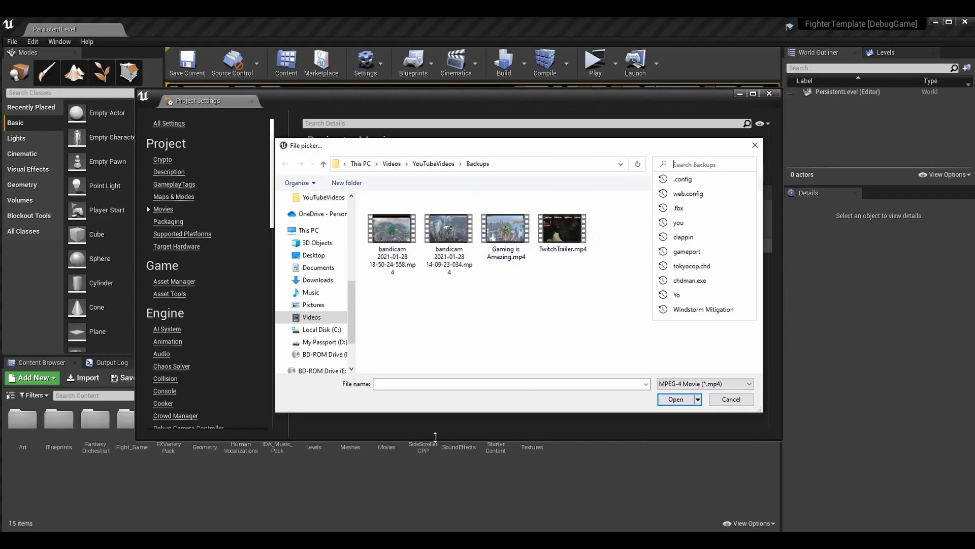
- Browse Documents > YouTube > Template > RebrandUpdate1 > Render_HD and pick RebrandedIntroUpdate1.mp4
click(316, 268)
scroll(457, 289, down, 5)
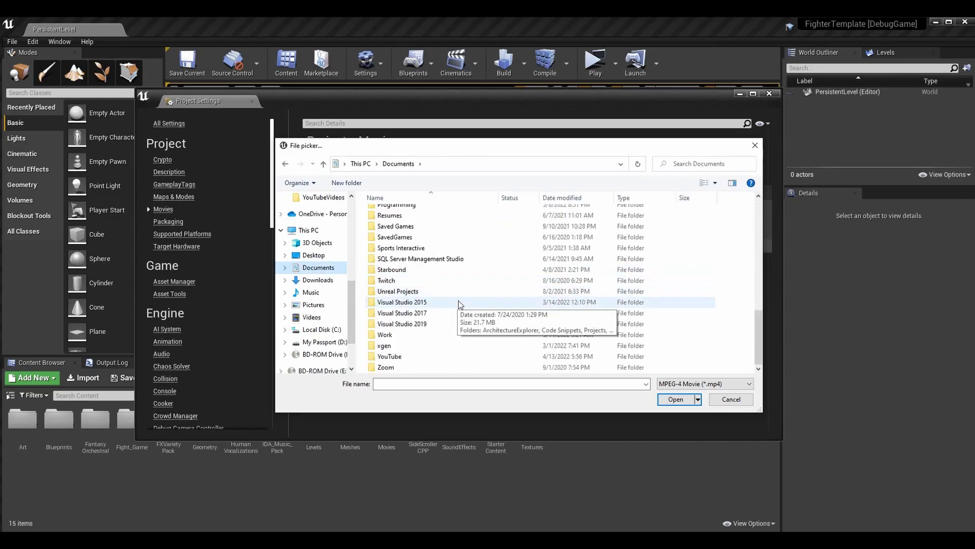
double_click(392, 356)
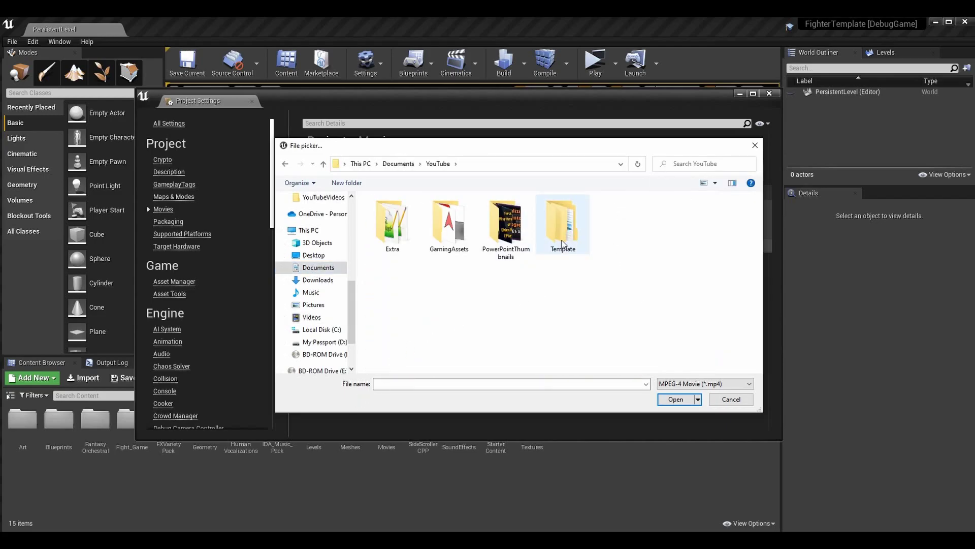
double_click(562, 244)
double_click(434, 233)
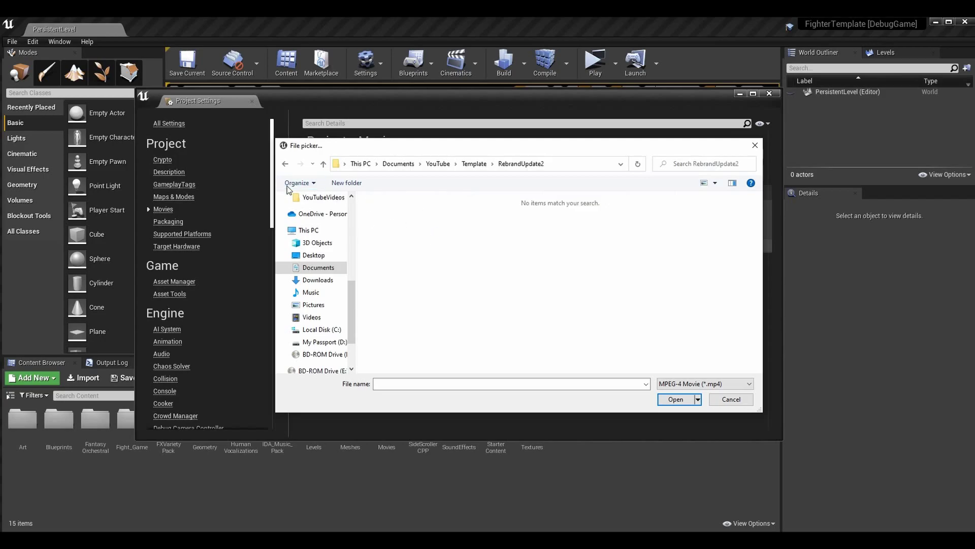
click(285, 164)
double_click(473, 220)
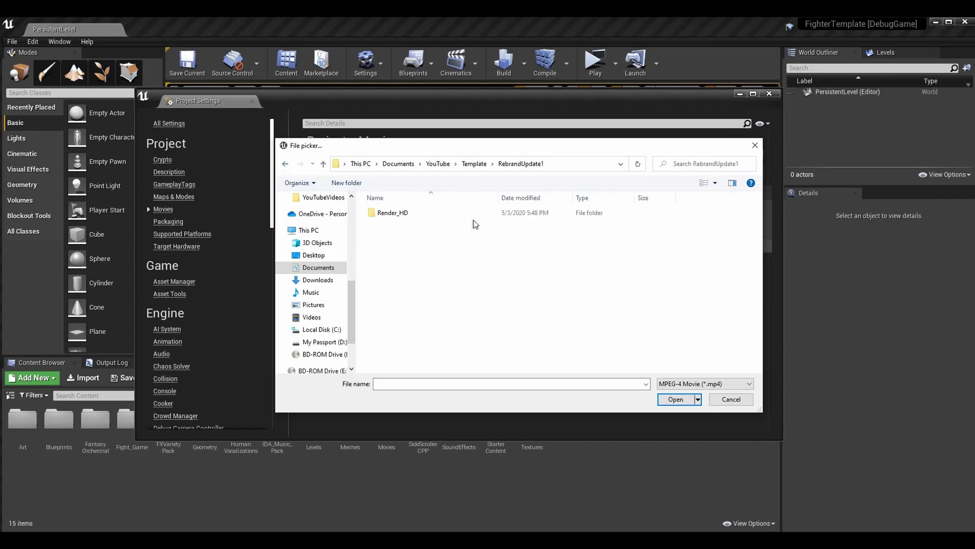
double_click(380, 213)
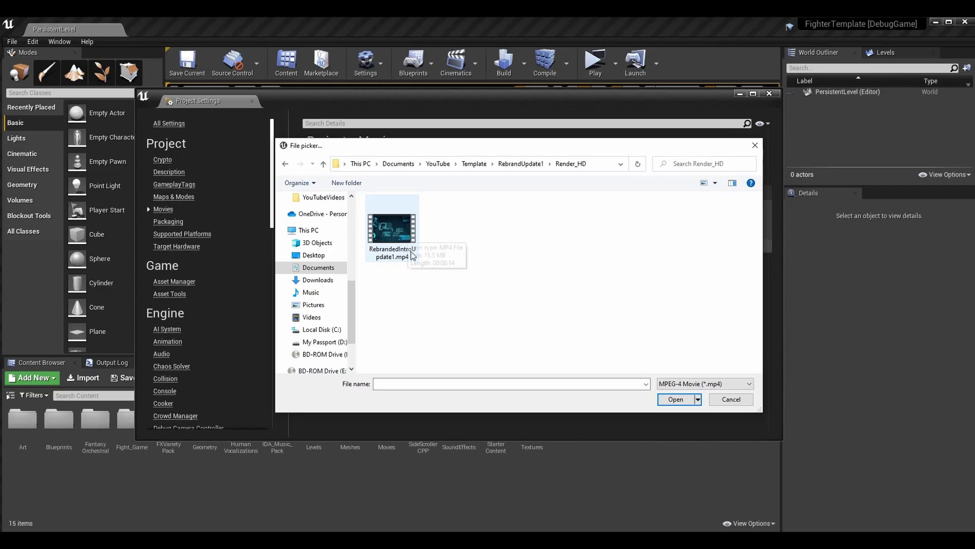
double_click(387, 227)
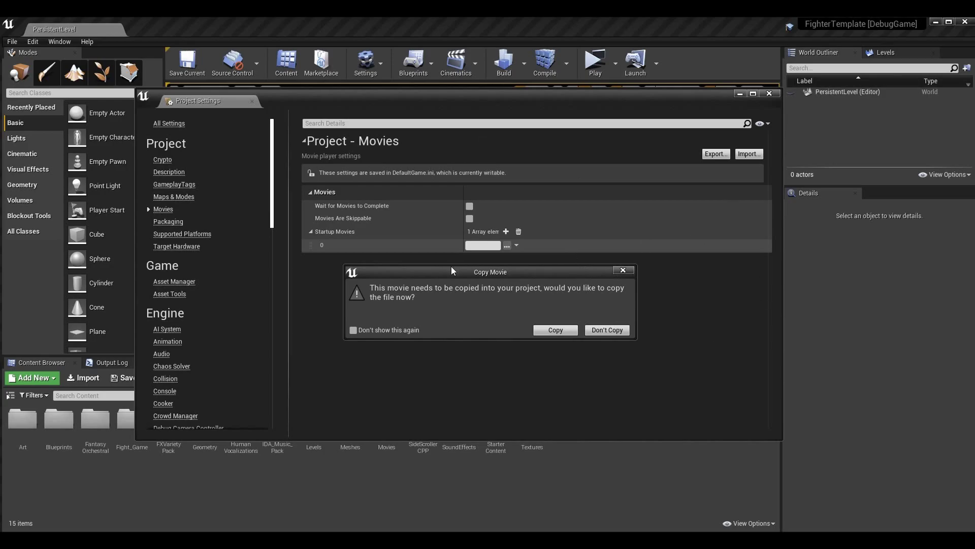
- Accept the Copy Movie prompt to copy RebrandedIntroUpdate1.mp4 into the project
drag(451, 270, 457, 259)
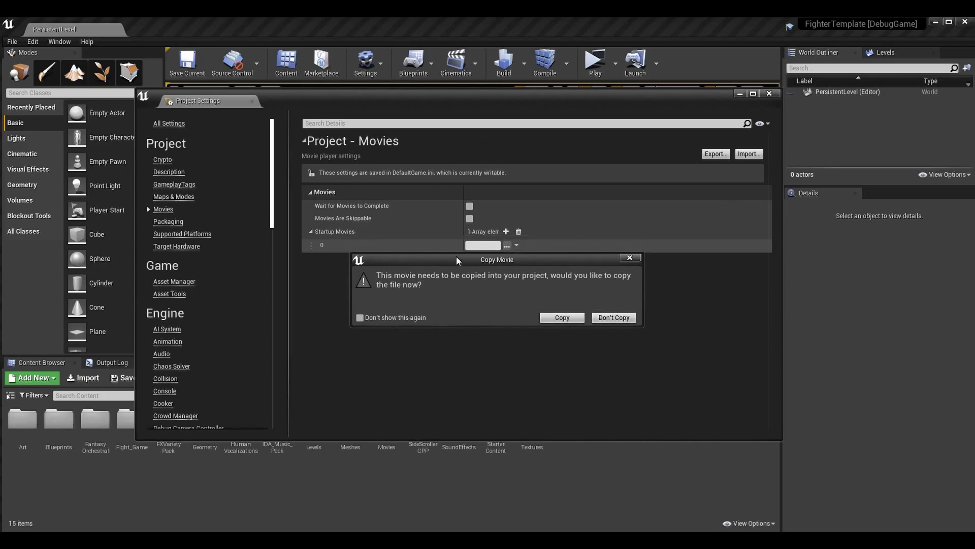
click(551, 320)
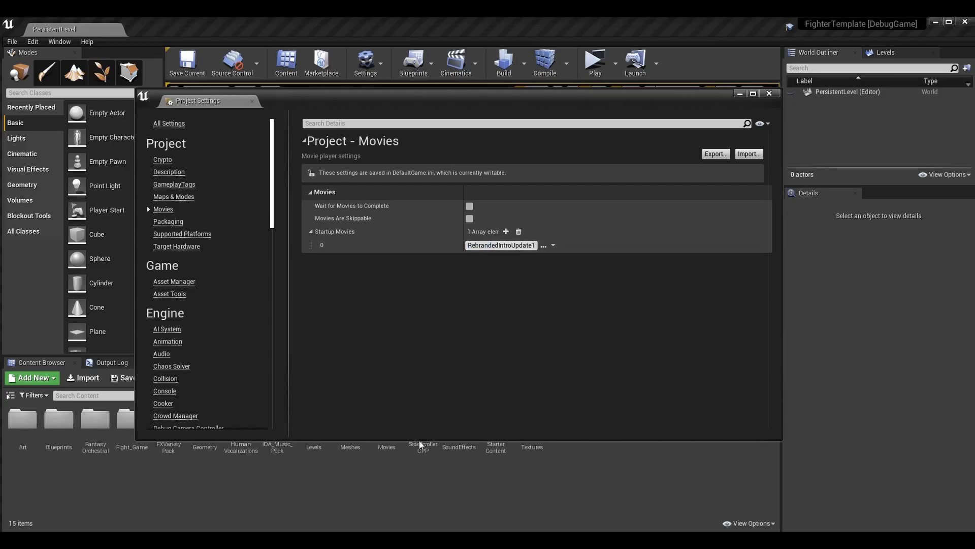
- In File Explorer, open FG > Content > Movies and select the copied RebrandedIntroUpdate1.mp4
key(super+e)
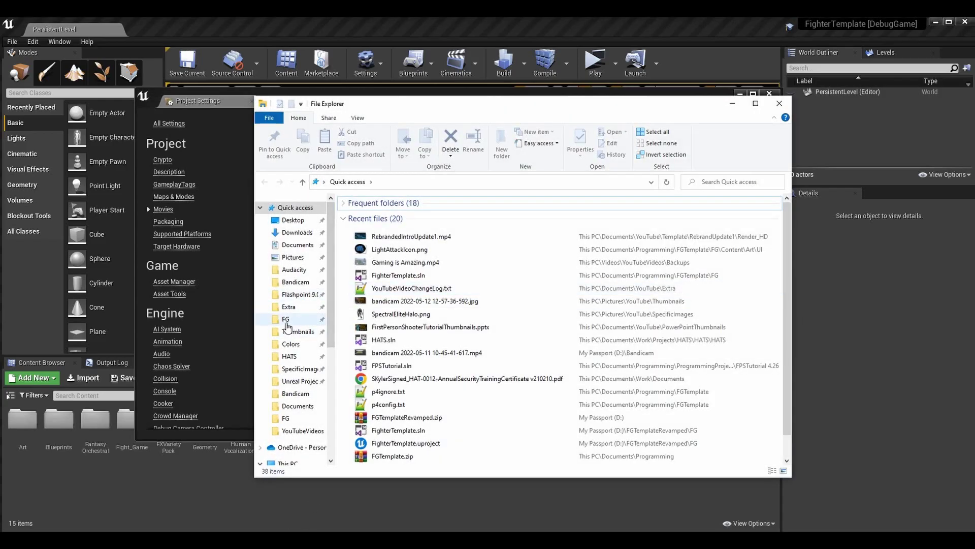
click(286, 320)
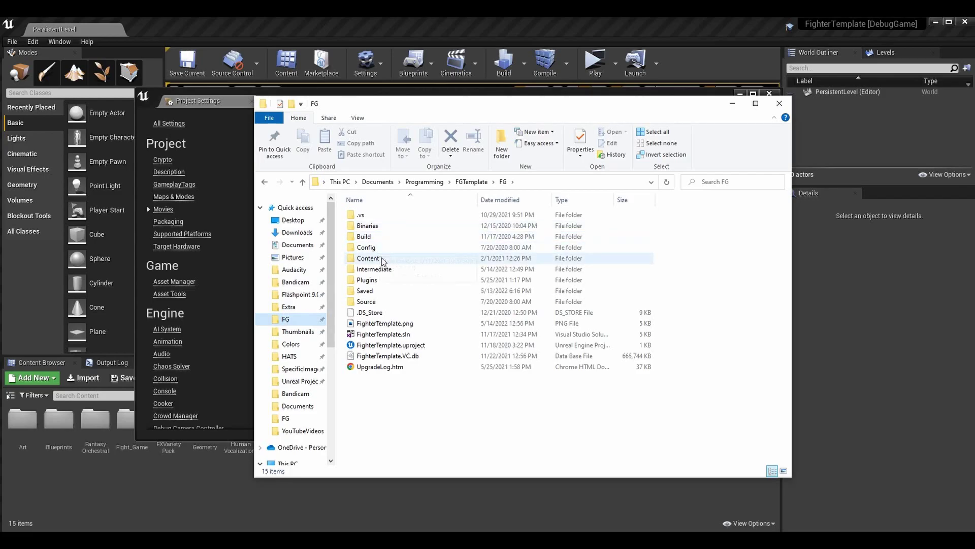
double_click(381, 256)
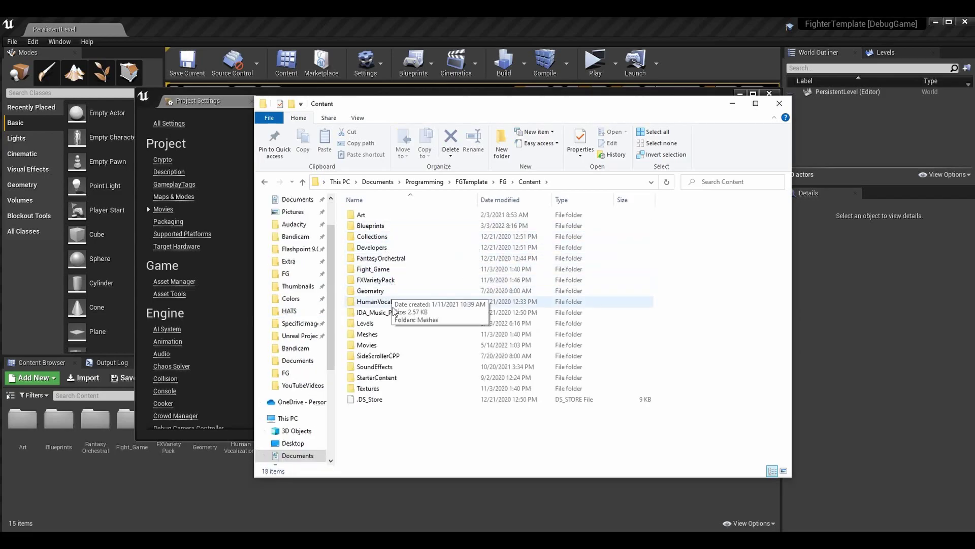
double_click(380, 347)
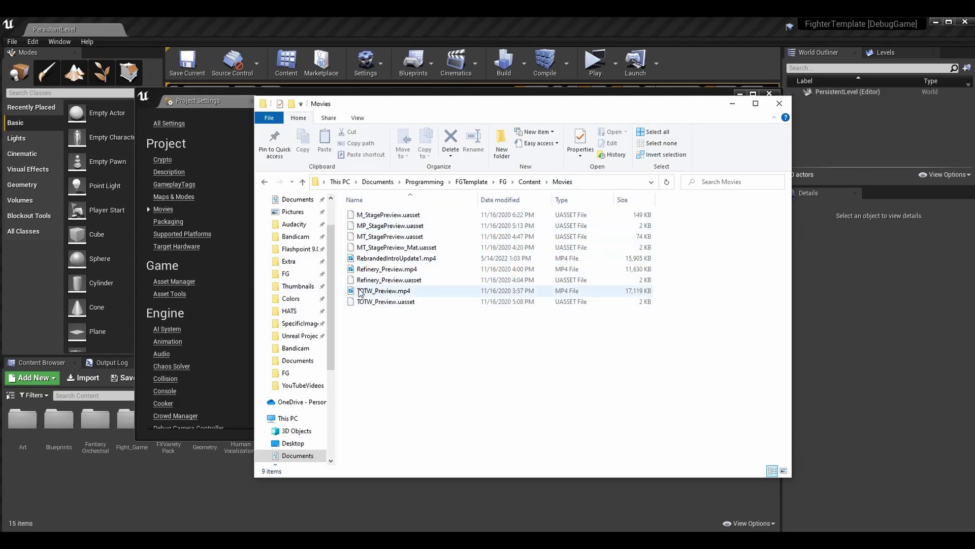
click(388, 258)
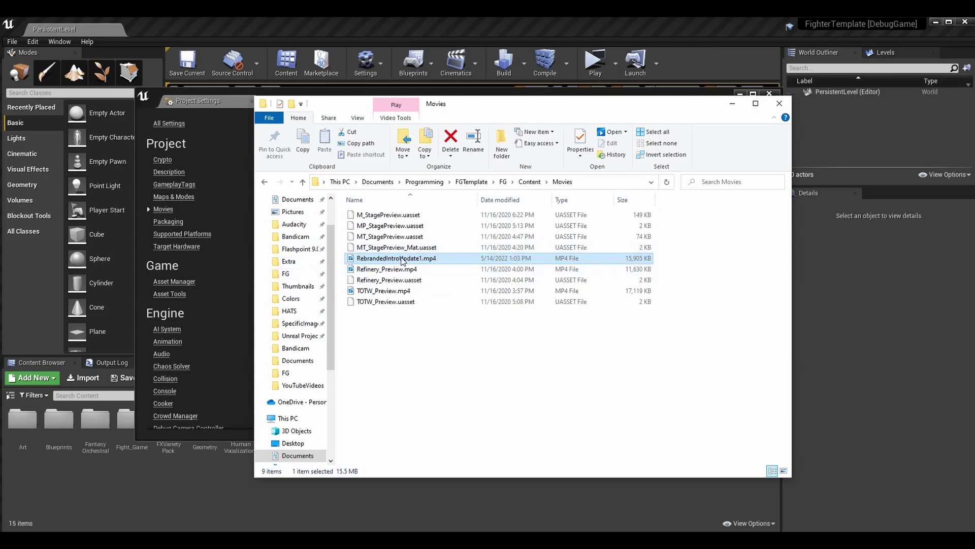
- Minimize Explorer, close Project Settings, view Content > Movies in the Content Browser, then return to Content
click(732, 105)
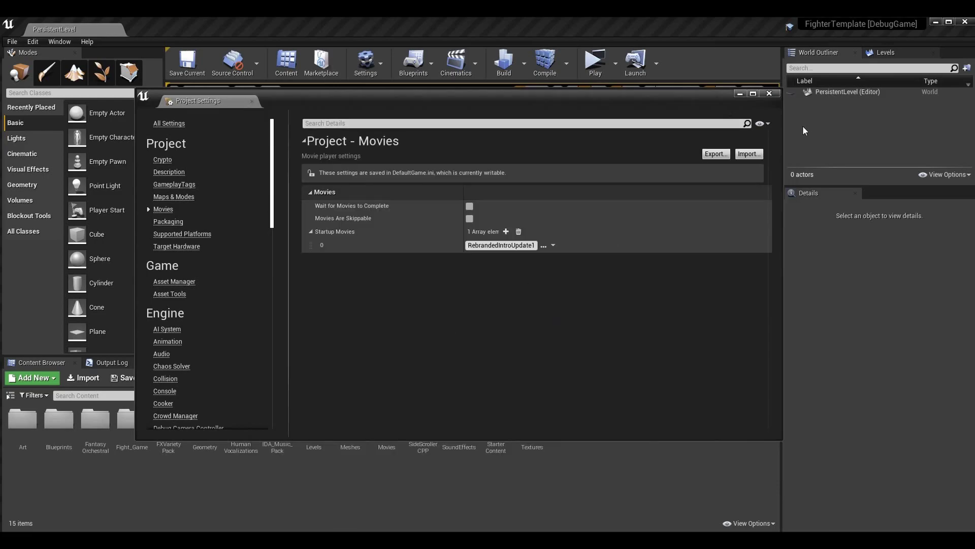
click(769, 93)
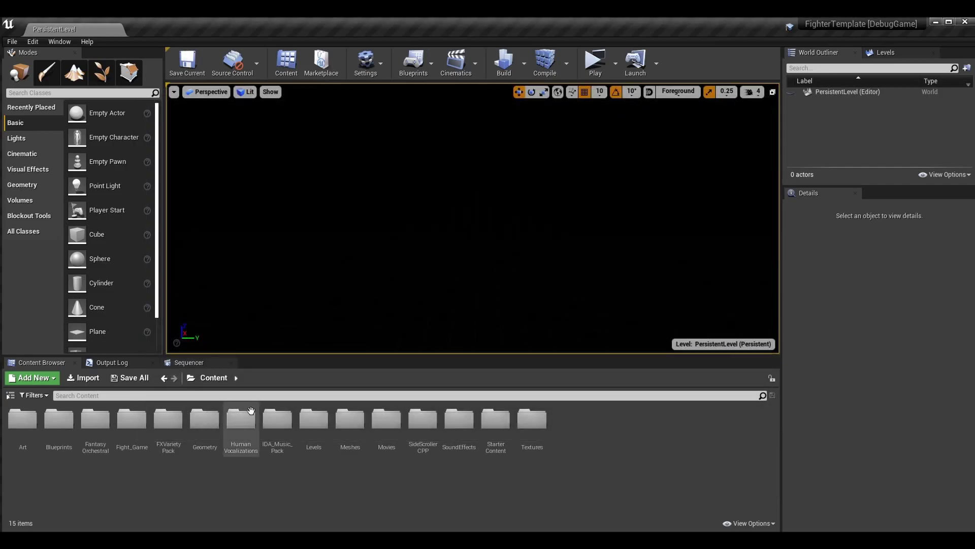
double_click(384, 422)
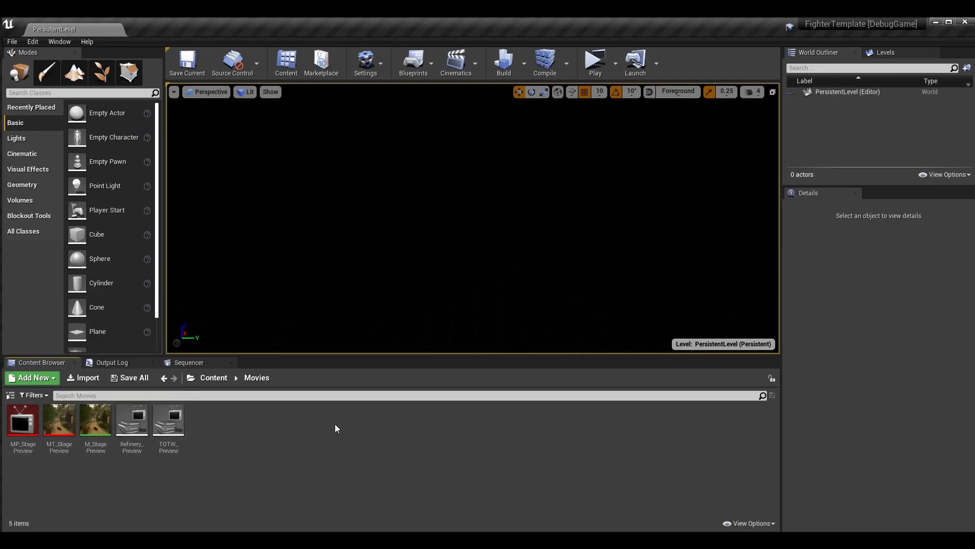
click(244, 548)
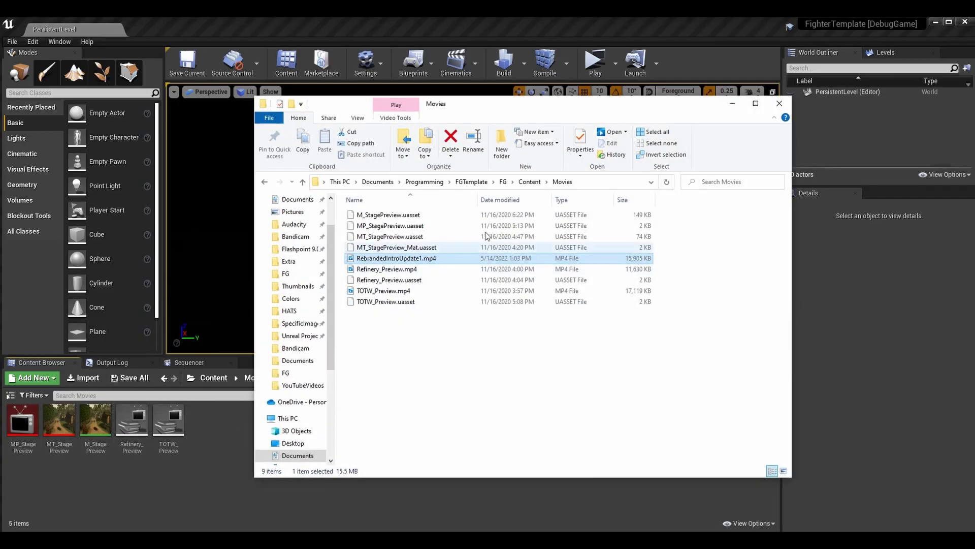
drag(446, 348, 437, 401)
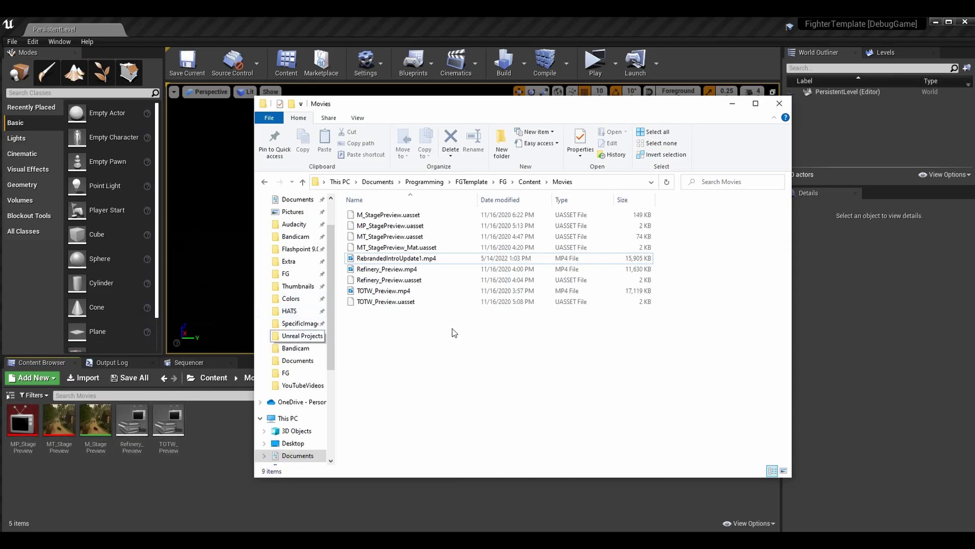
click(226, 458)
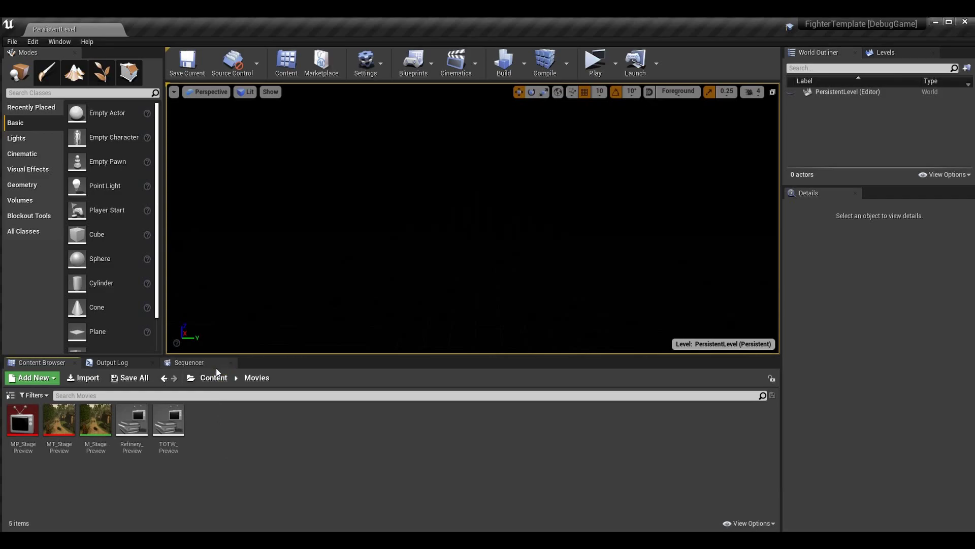
click(213, 378)
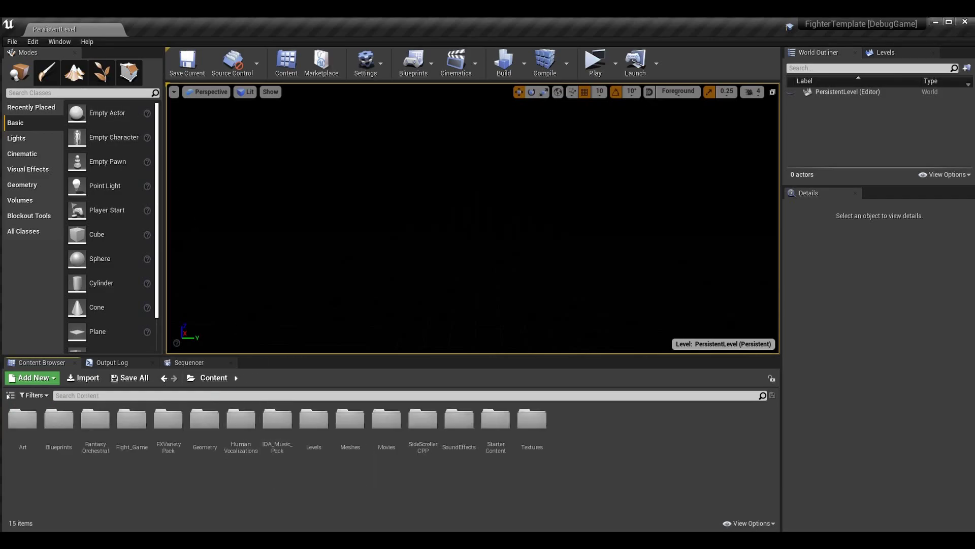
- Reopen Project Settings on Movies and inspect the RebrandedIntroUpdate1 entry's dropdown without changing it
click(34, 41)
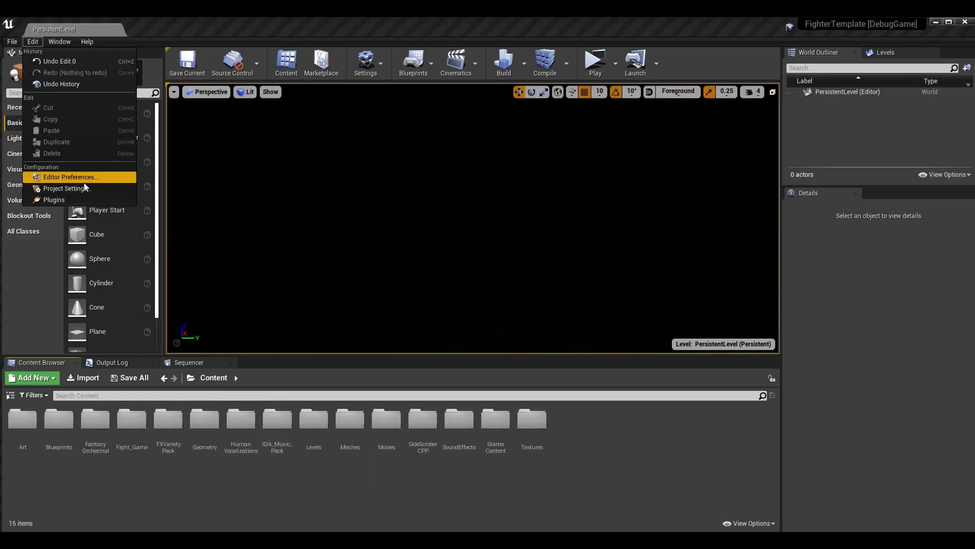
click(84, 191)
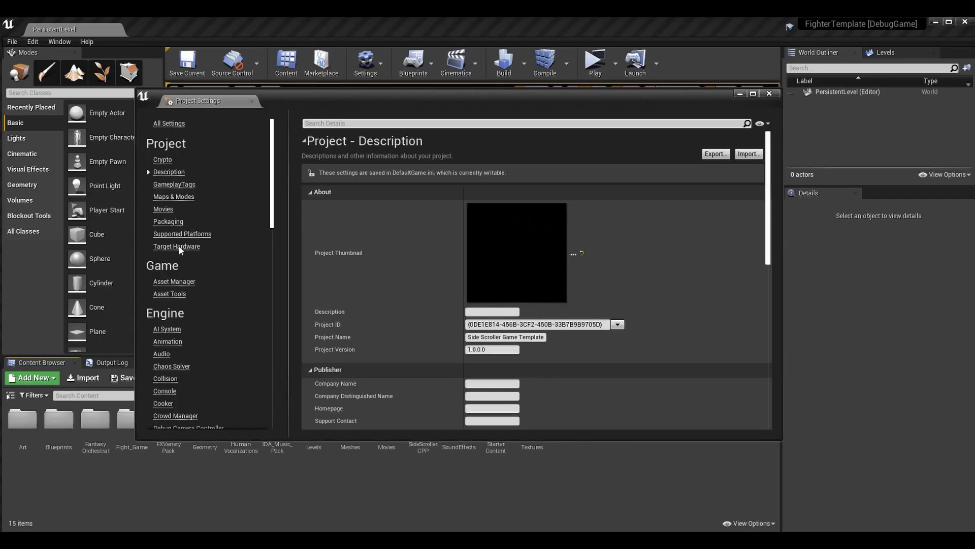
scroll(175, 270, down, 5)
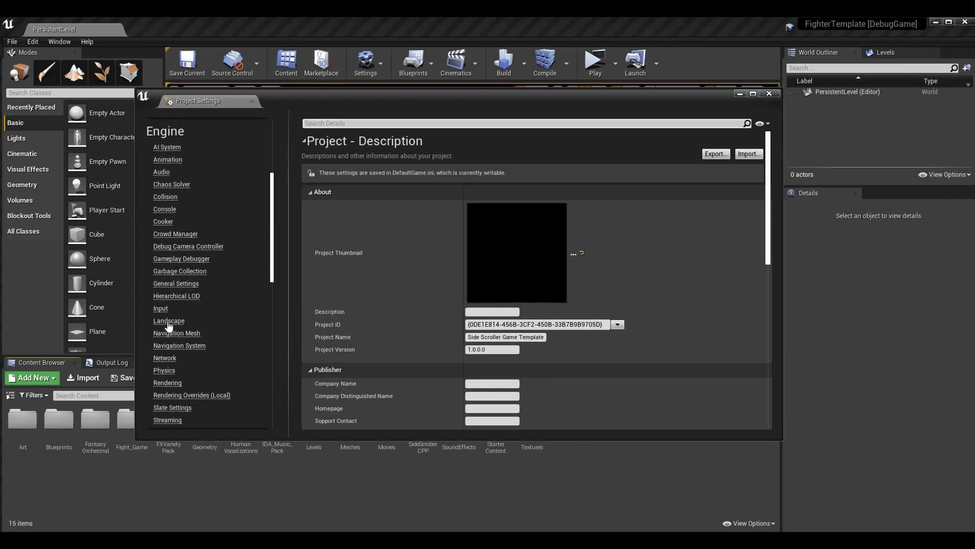
scroll(193, 263, up, 5)
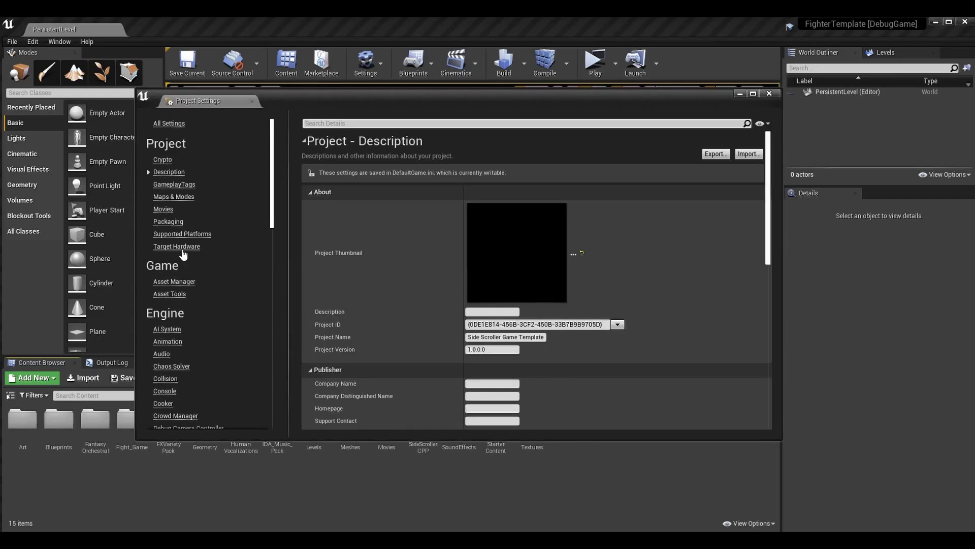
click(163, 209)
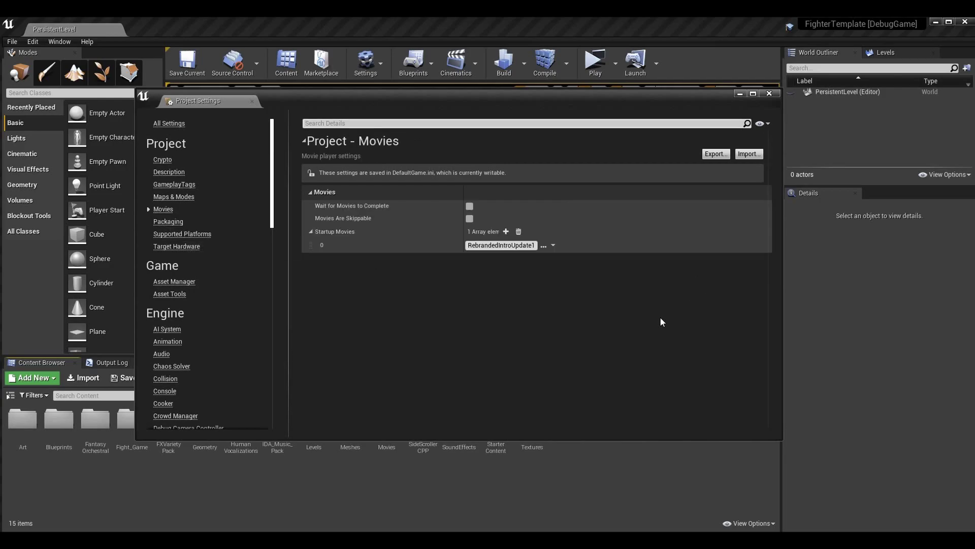
click(554, 246)
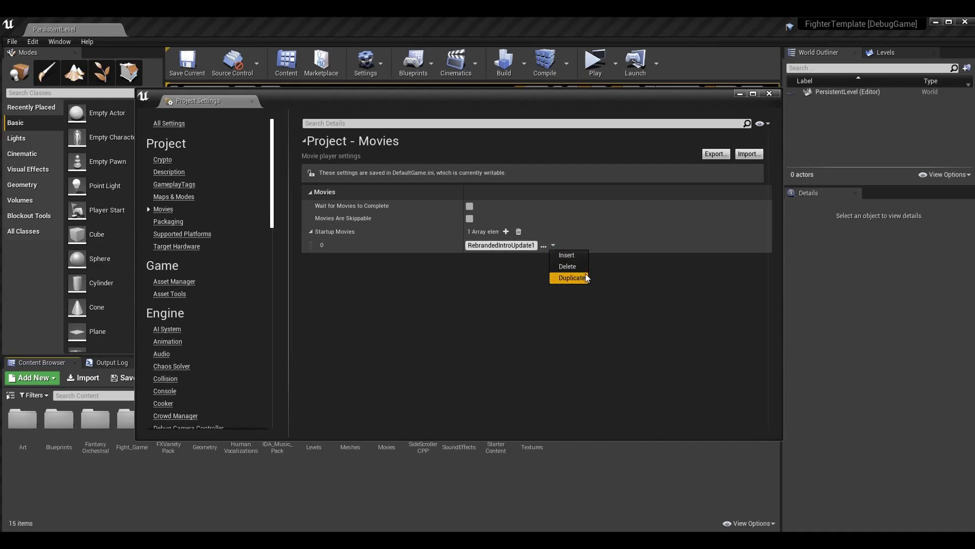
click(627, 285)
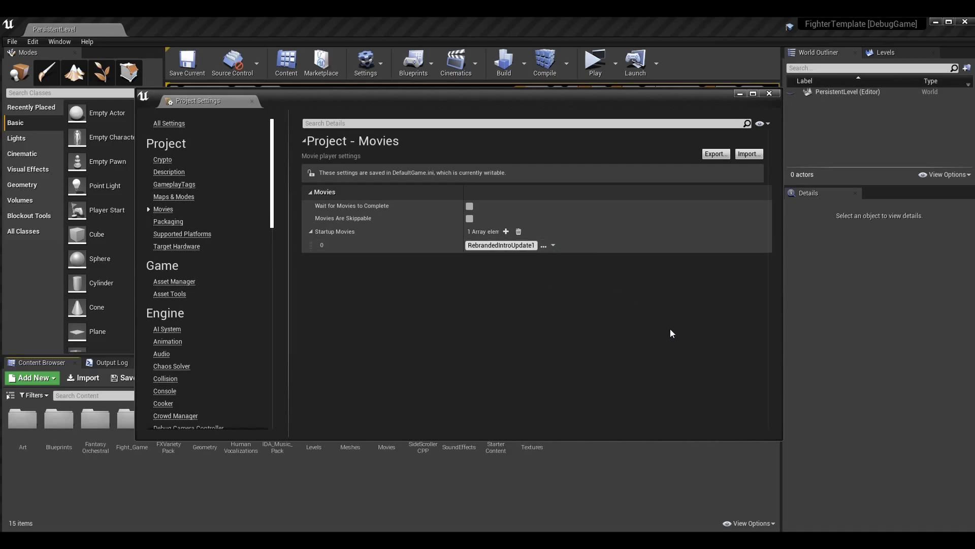
- Preview the 14-second RebrandedIntroUpdate1.mp4 in Windows Media Player, replaying it from near the start
key(alt+Tab)
click(396, 258)
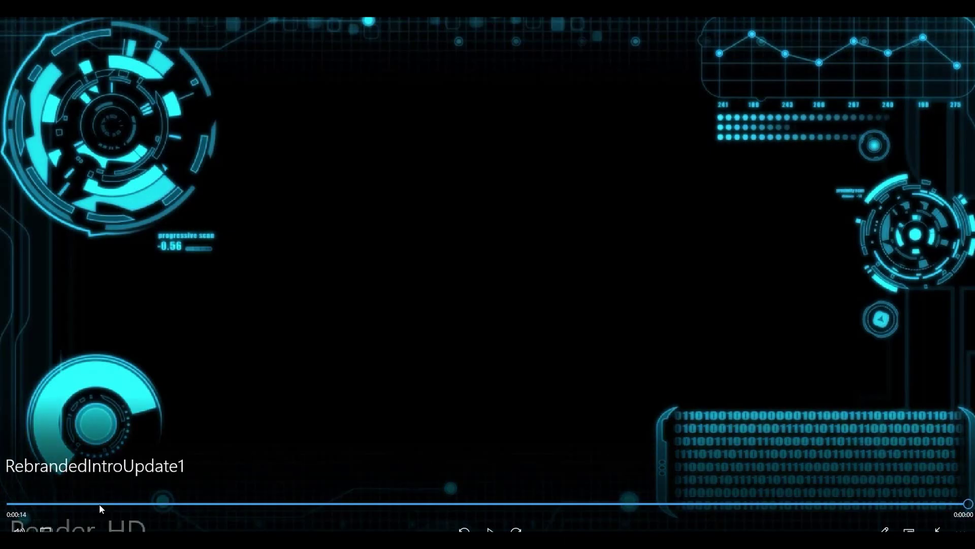
click(107, 503)
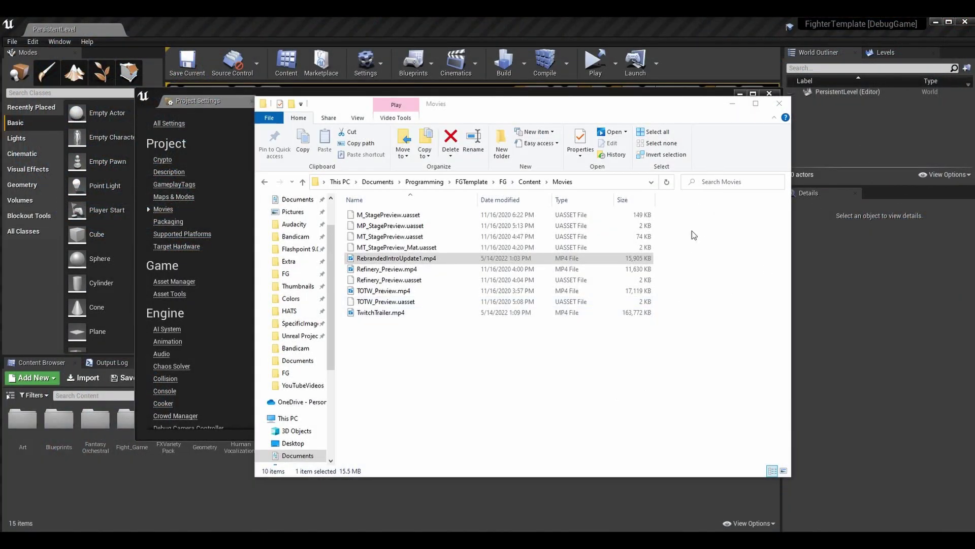
- Run the game as a Standalone Game, skip from the title screen to the Main Menu, and close it
click(612, 73)
click(615, 63)
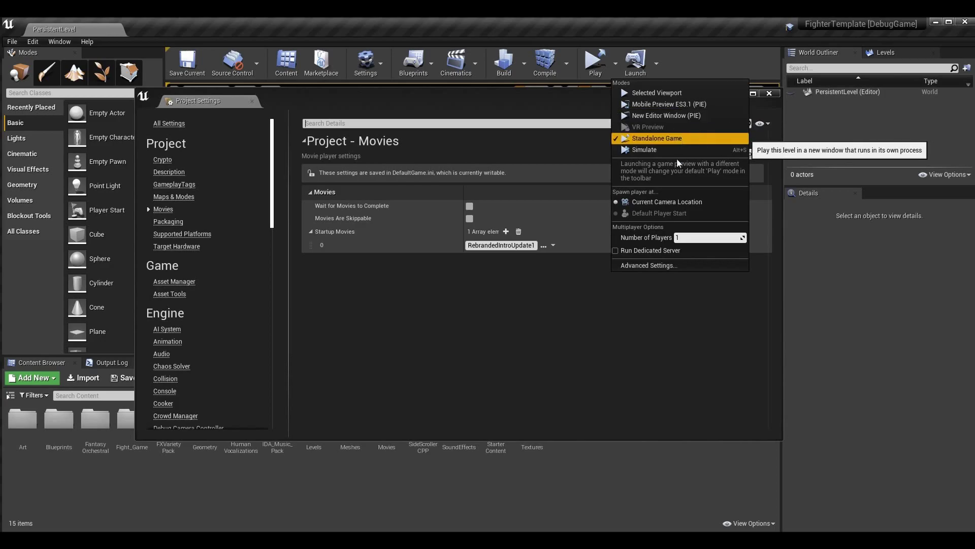
click(672, 139)
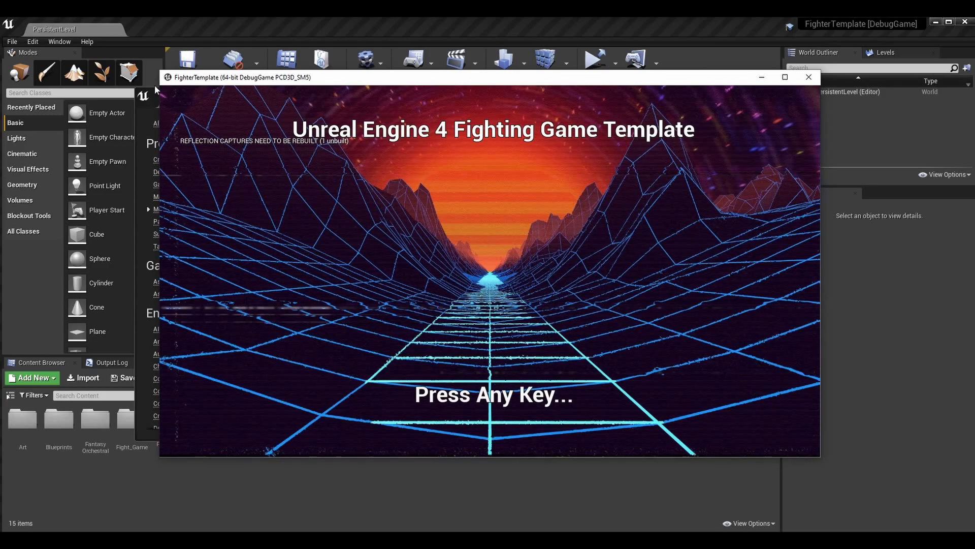
key(Return)
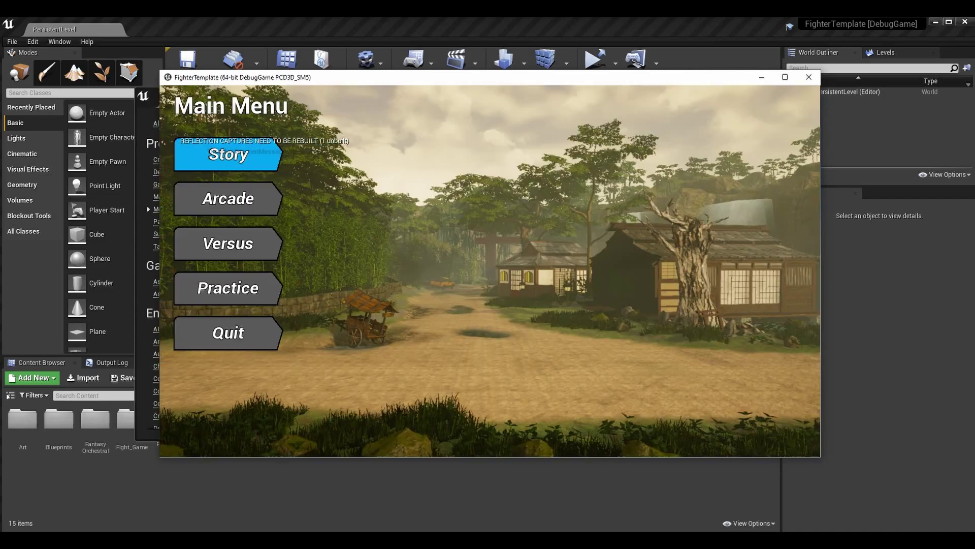
click(808, 77)
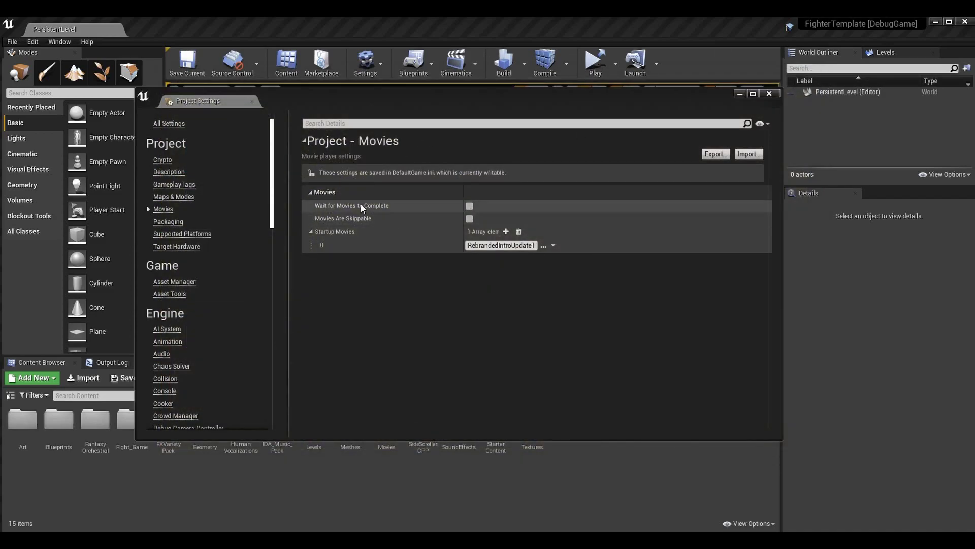
- Enable Wait for Movies to Complete and re-test the launch through to the Main Menu
click(469, 207)
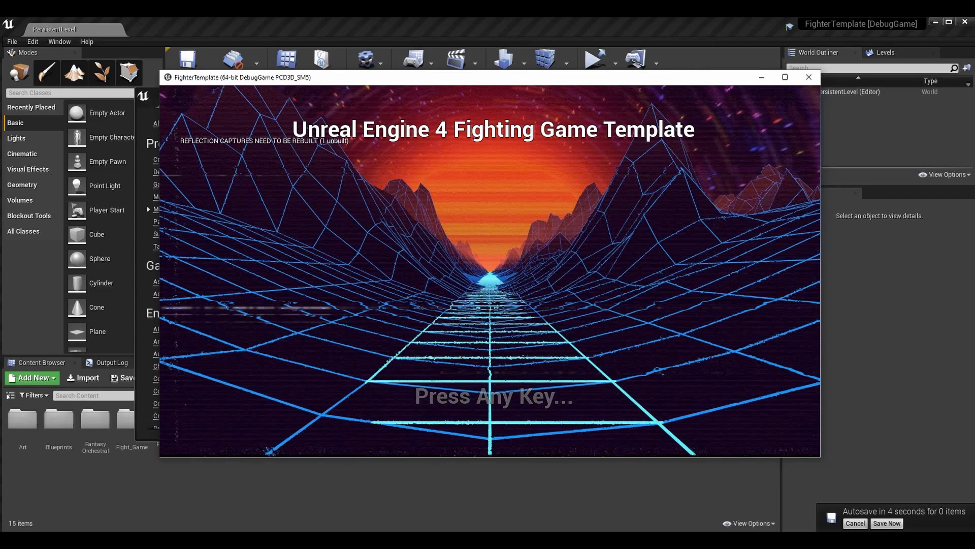
key(Return)
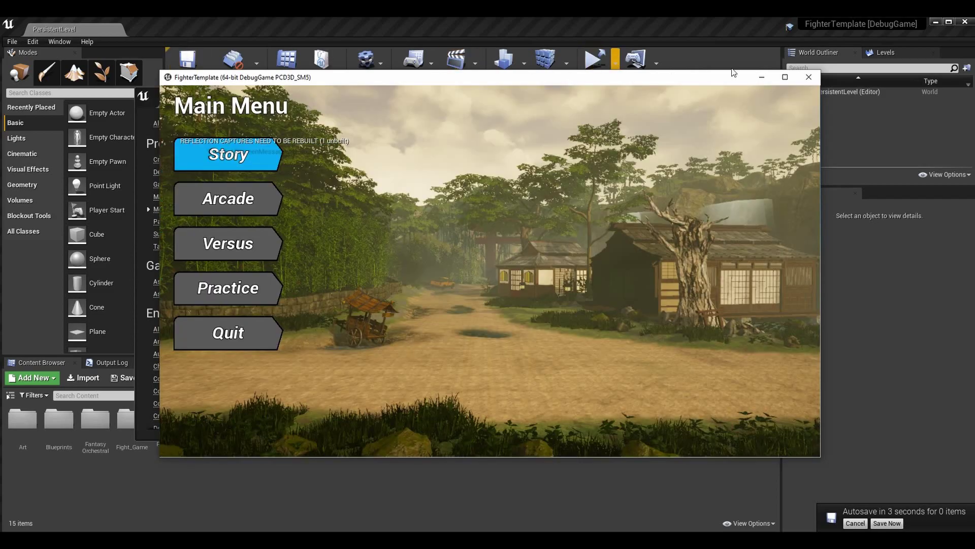
click(812, 77)
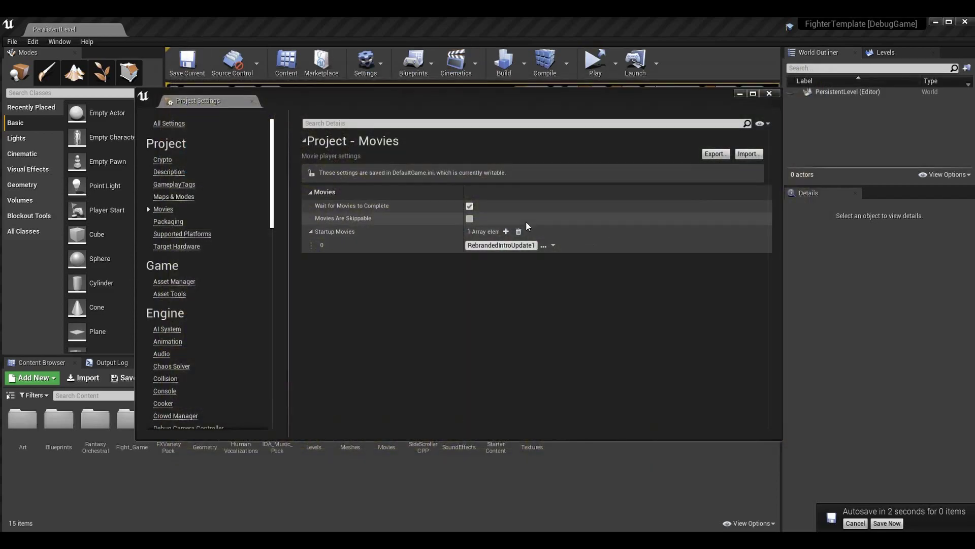
- Enable Movies Are Skippable, leaving Wait for Movies to Complete ticked as well
click(470, 206)
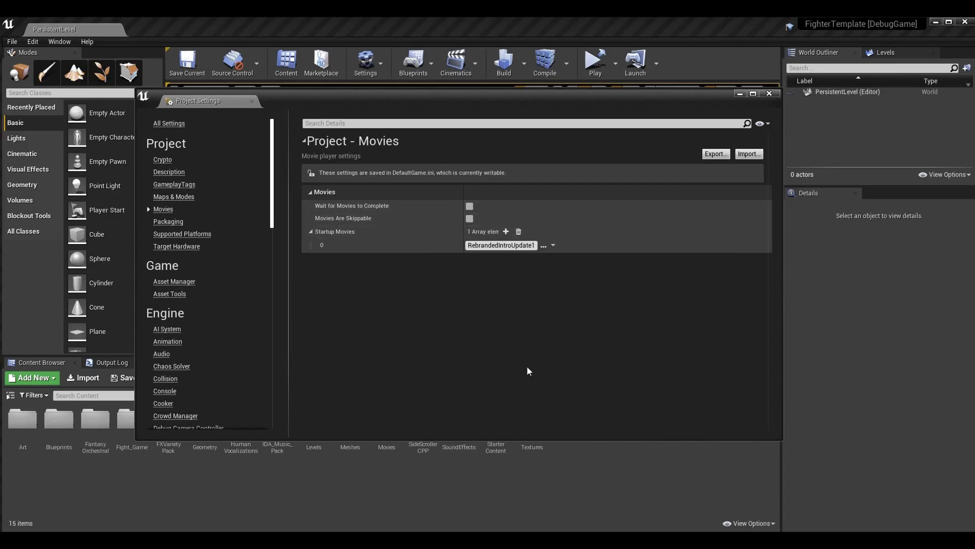
click(470, 219)
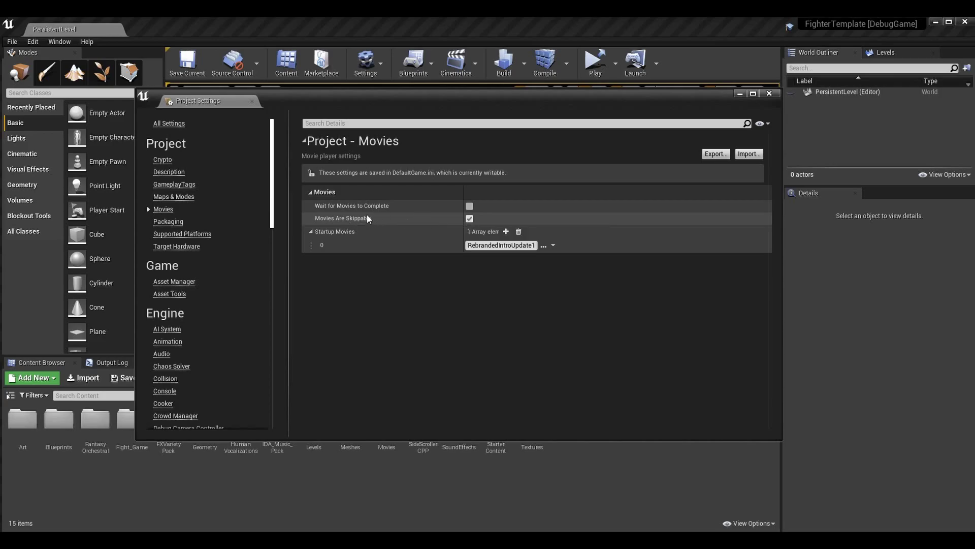
click(469, 207)
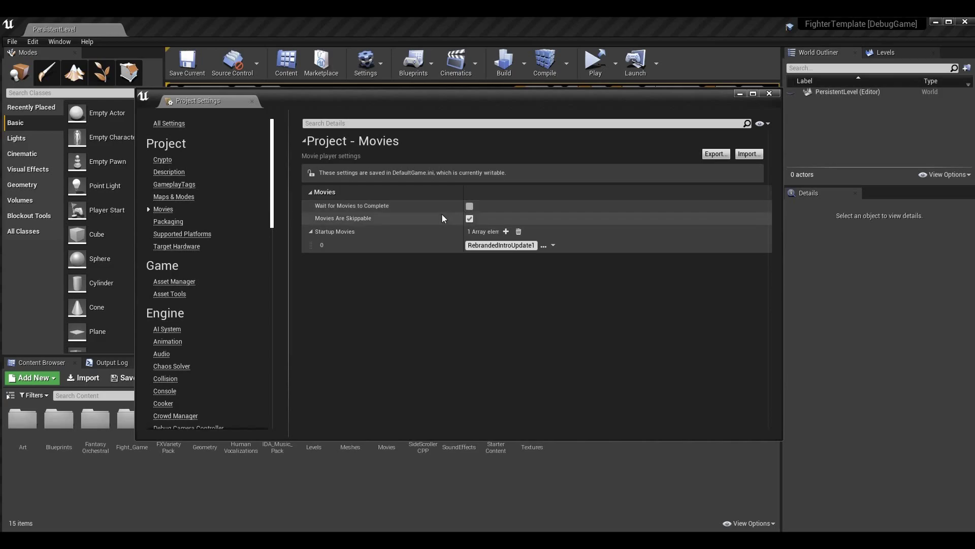
click(469, 207)
click(469, 207)
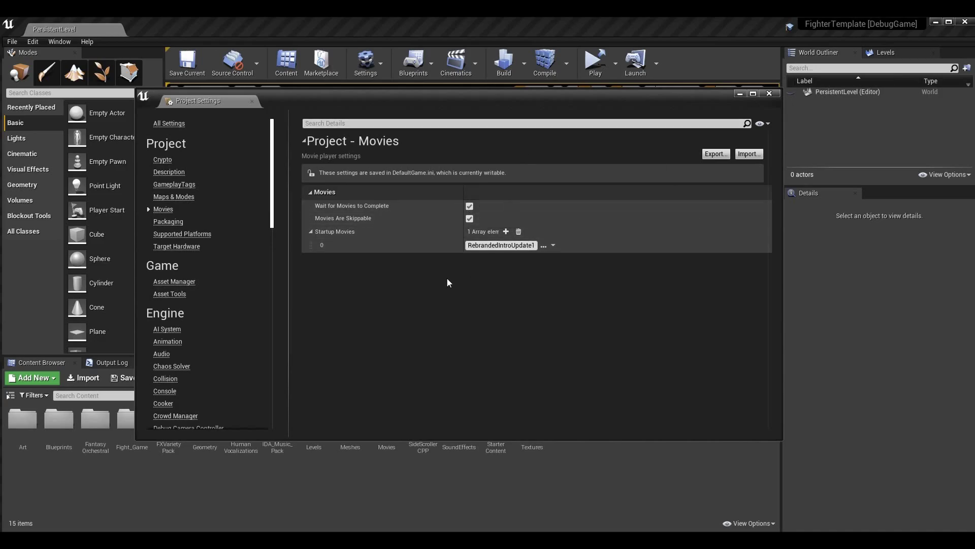
click(600, 60)
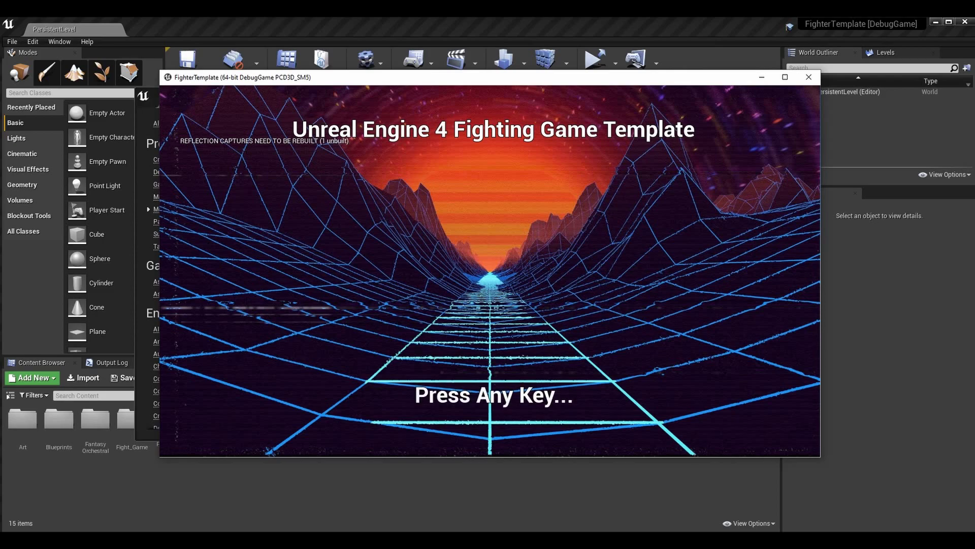
key(Return)
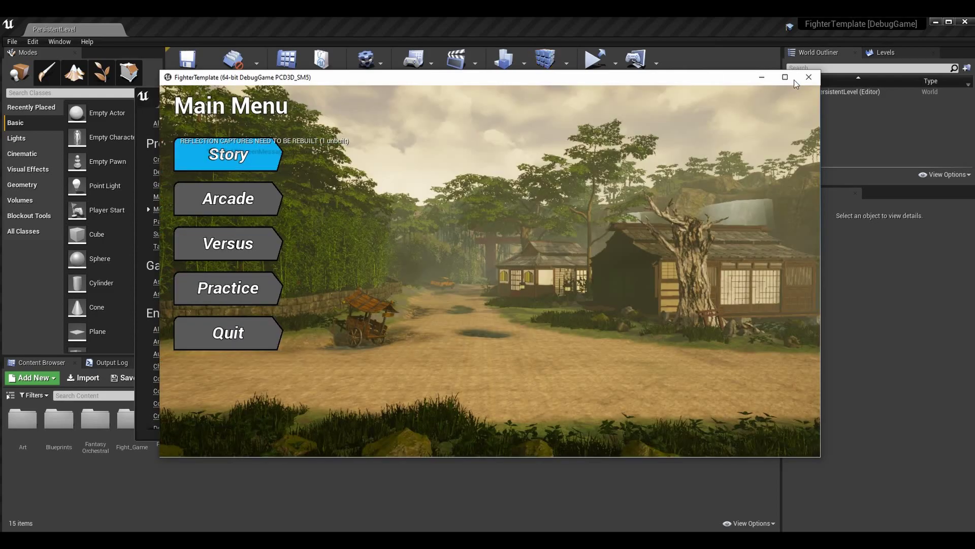
click(808, 77)
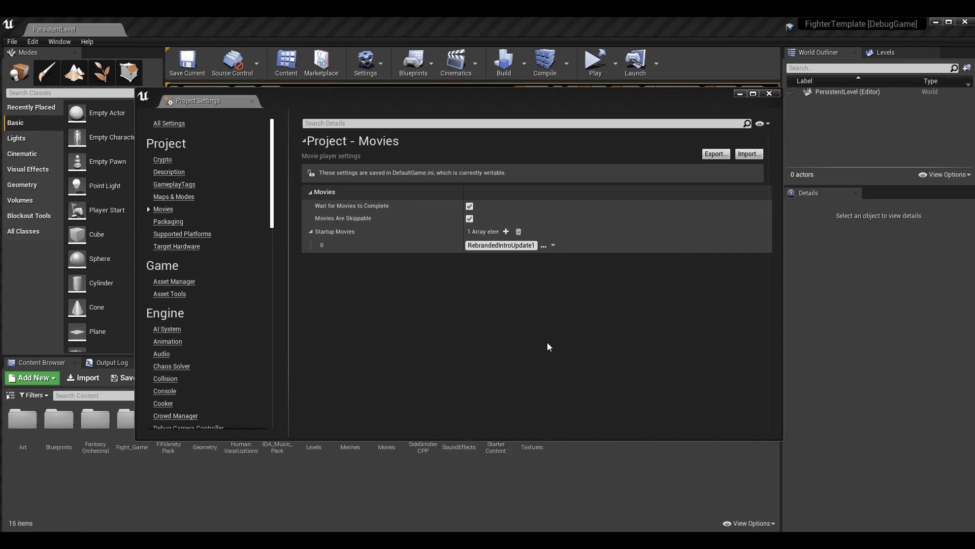
- Add a second Startup Movies entry using TwitchTrailer.mp4 from Videos > YouTubeVideos > Backups
click(506, 231)
click(506, 257)
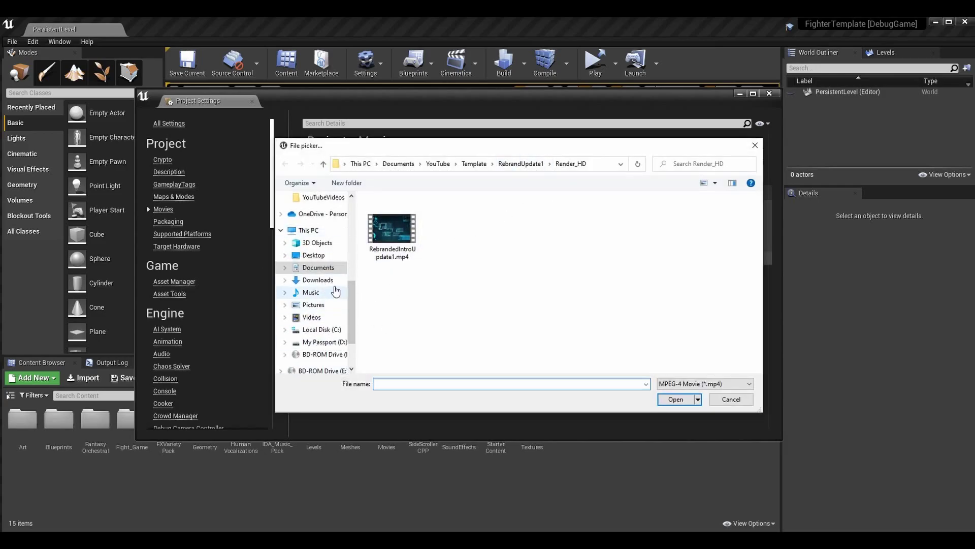
click(311, 317)
double_click(732, 223)
double_click(403, 233)
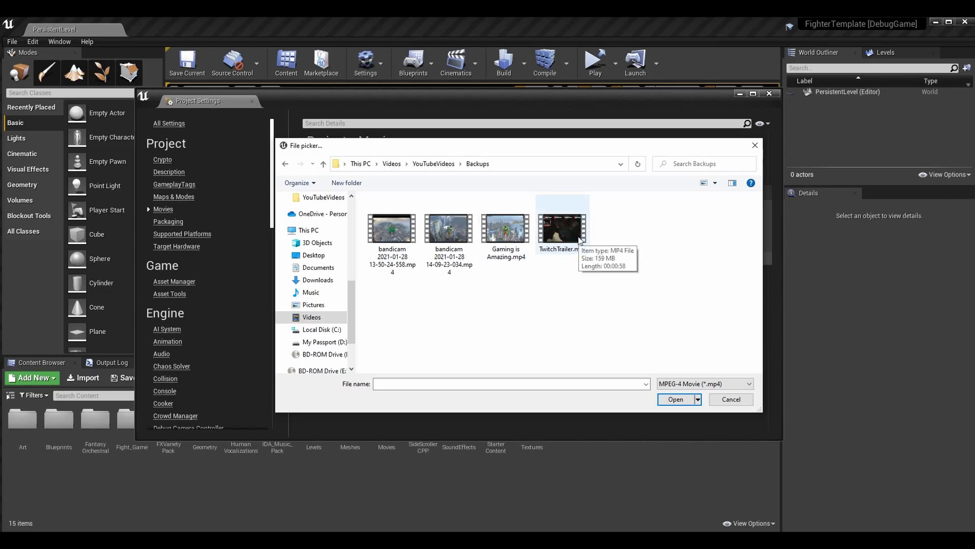
double_click(562, 230)
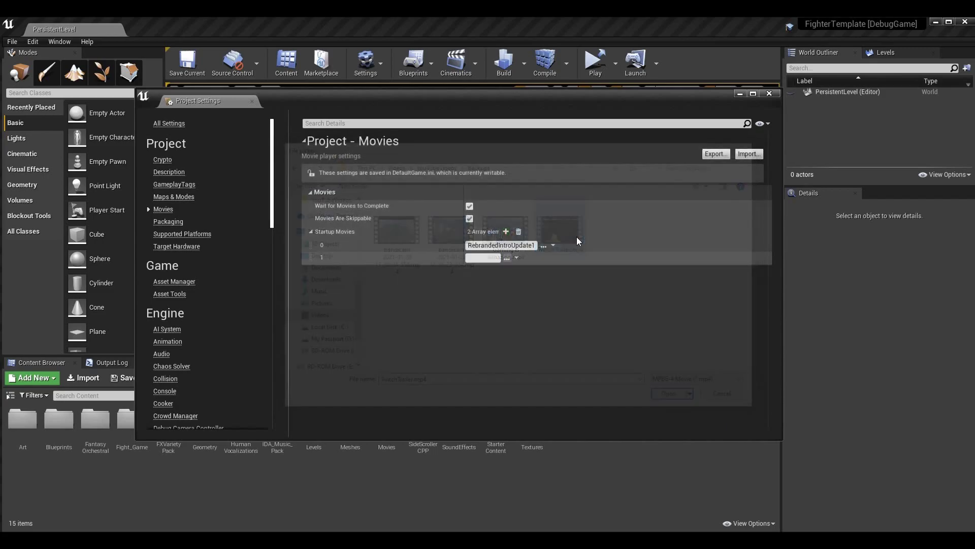
- Copy TwitchTrailer into the project, test both intro movies through to the Main Menu, then close the game
click(548, 299)
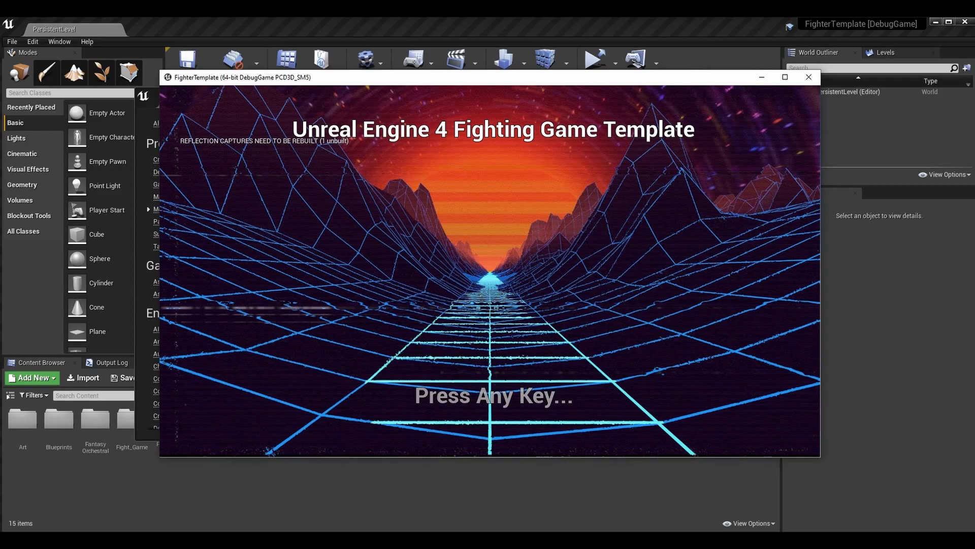
key(Return)
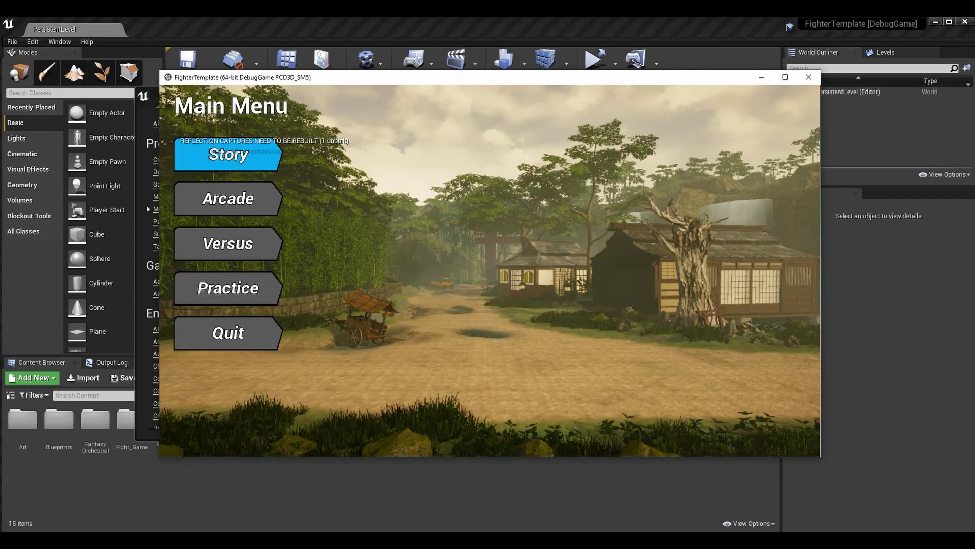
click(809, 77)
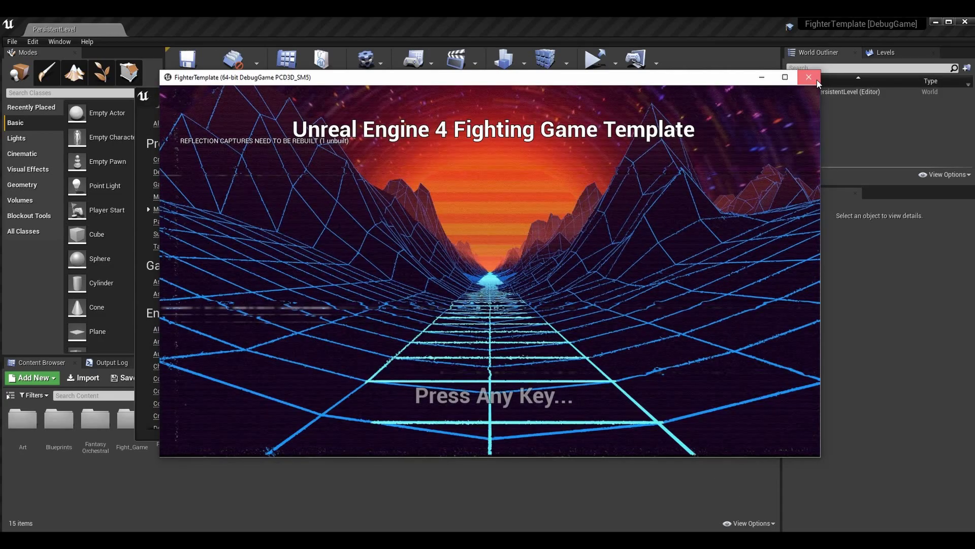
click(816, 79)
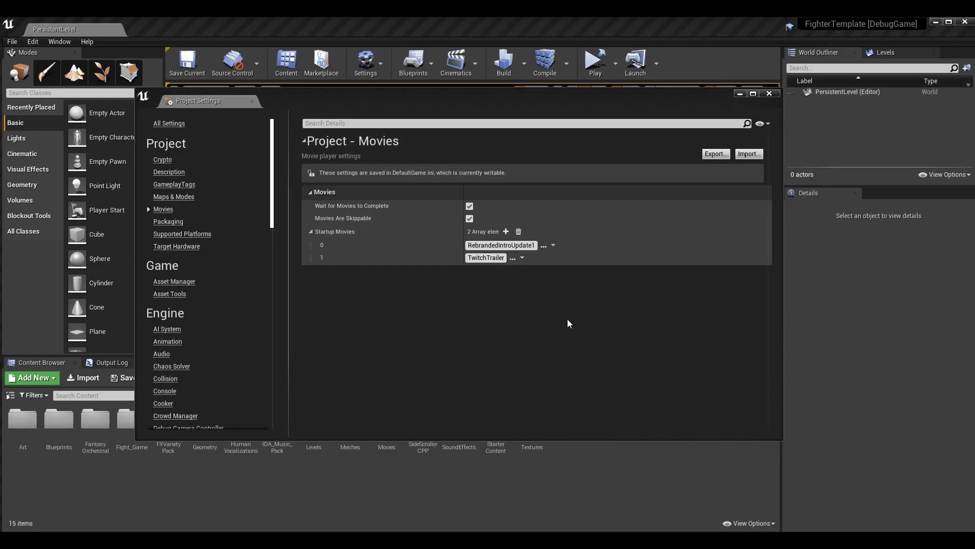
- Play in a New Editor Window (PIE) and select Versus from the main menu
click(615, 63)
click(696, 119)
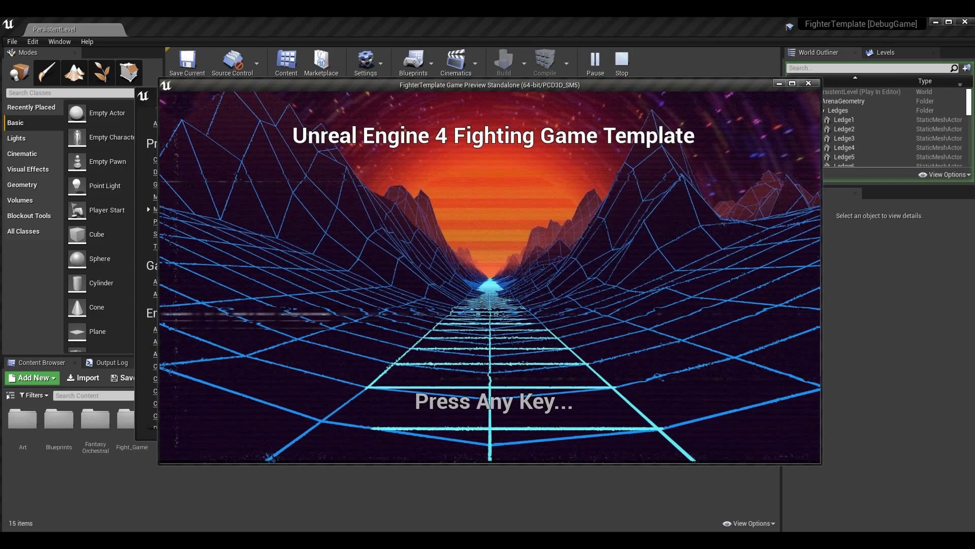
key(Return)
key(Down)
key(Down)
key(Return)
- Pick the fighters, with the creature for player 2, and confirm a stage to load the match
key(Right)
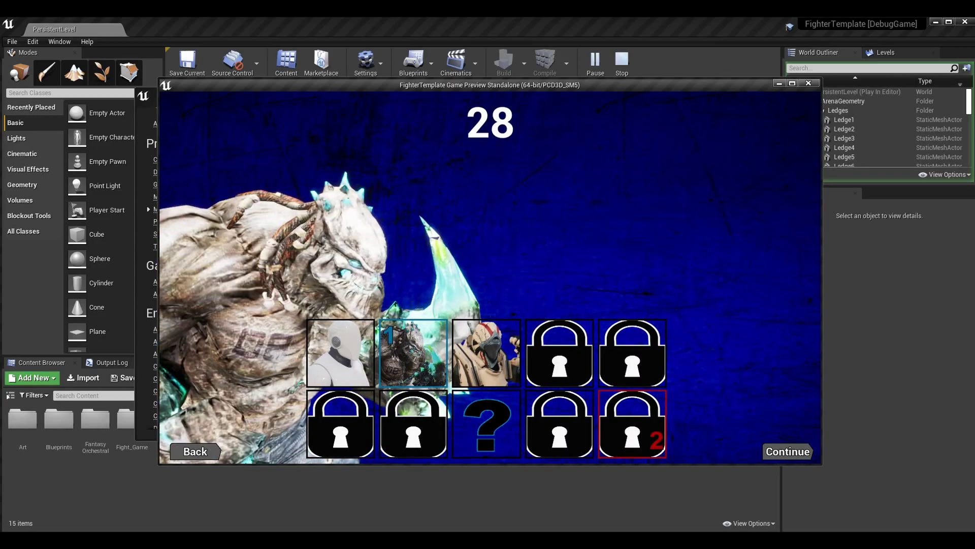
key(Up)
key(Left)
key(Left)
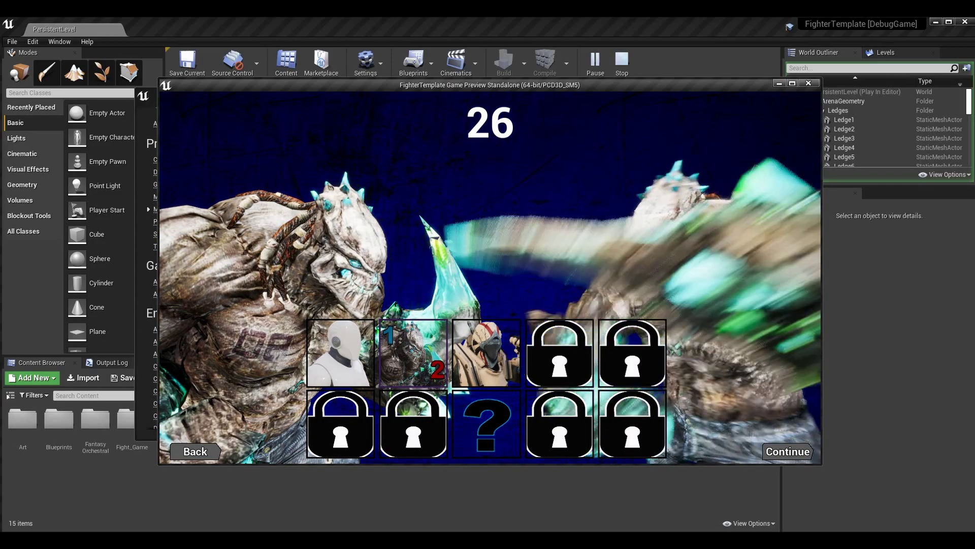
key(Return)
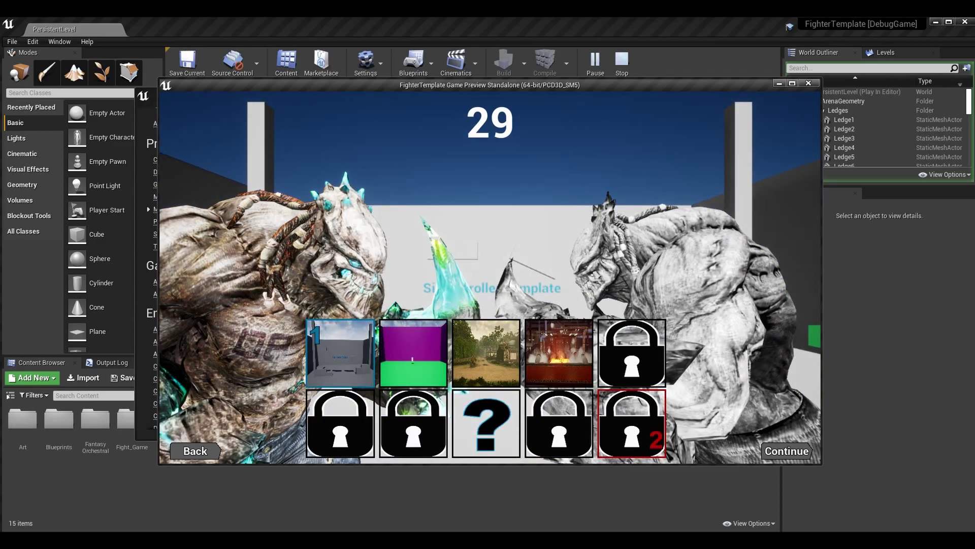
key(Return)
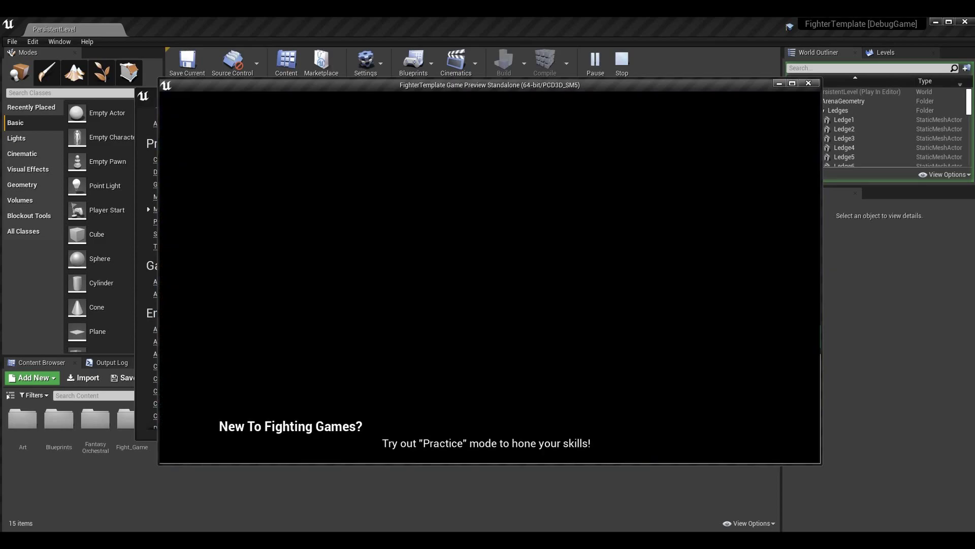